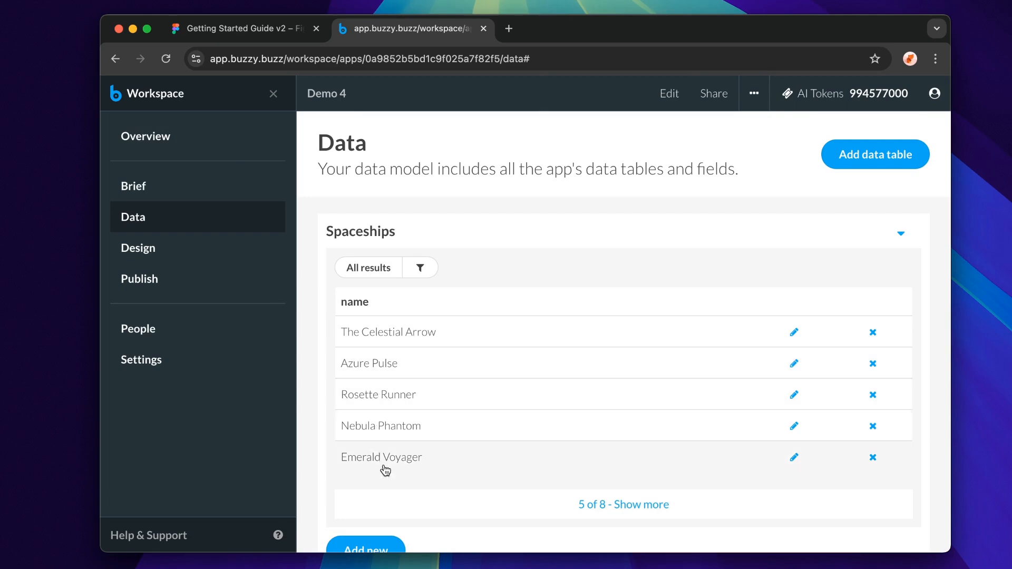
# Examine the Spaceships data table, then in Figma the Home screen's first list item, the Spaceship detail screen and the list footer
pyautogui.scroll(-3, 389, 502)
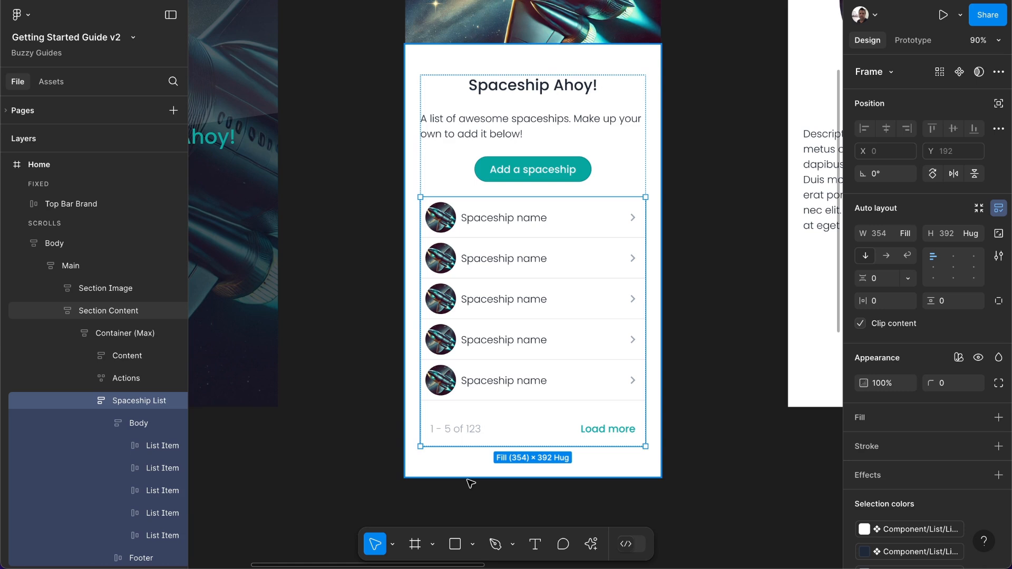
pyautogui.click(135, 448)
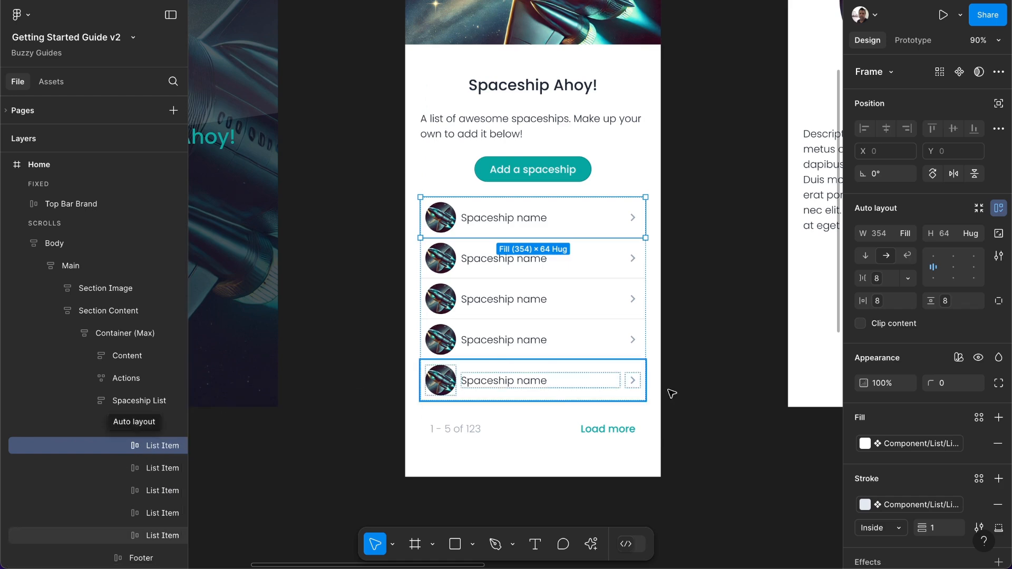
pyautogui.hscroll(5, 742, 357)
pyautogui.scroll(2, 742, 357)
pyautogui.scroll(2, 741, 357)
pyautogui.hscroll(1, 741, 357)
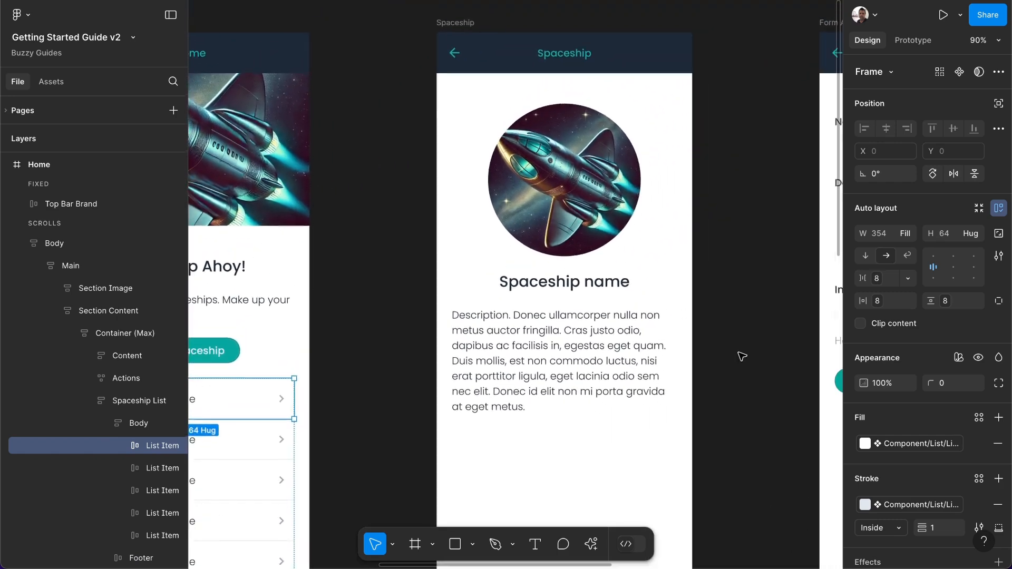
pyautogui.hscroll(-4, 741, 357)
pyautogui.scroll(-3, 741, 357)
pyautogui.hscroll(-4, 741, 357)
pyautogui.scroll(-2, 741, 357)
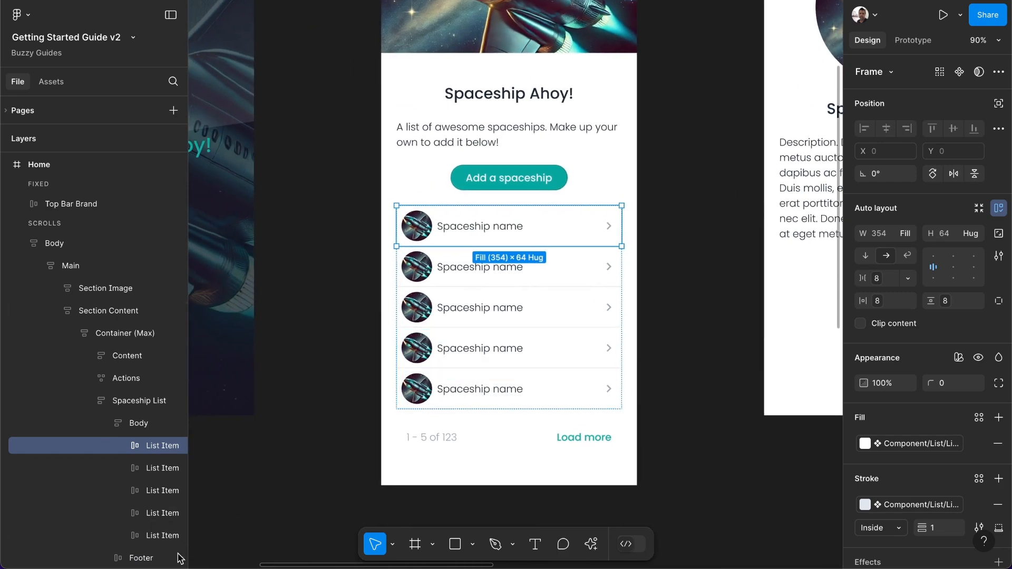
pyautogui.click(141, 559)
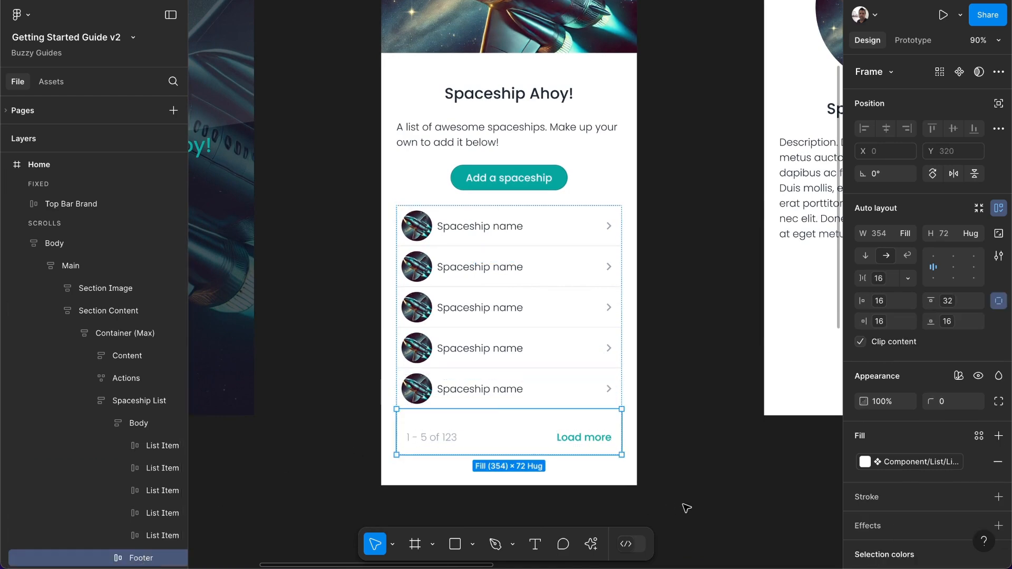
# Assign the Spaceship List layer the Component interface role with the View component type in the Buzzy plugin
pyautogui.hotkey('shift', 'Return')
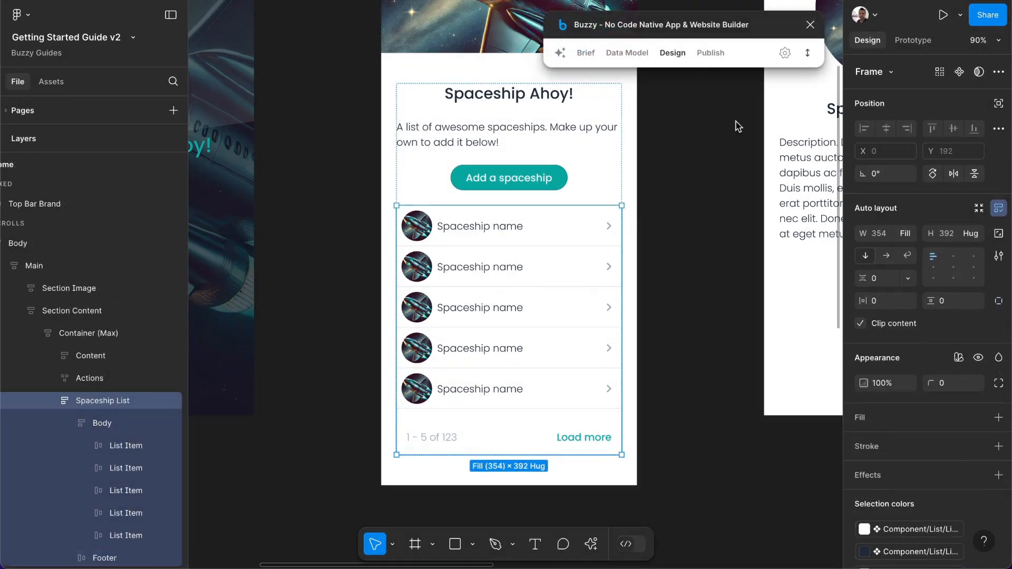
pyautogui.click(807, 54)
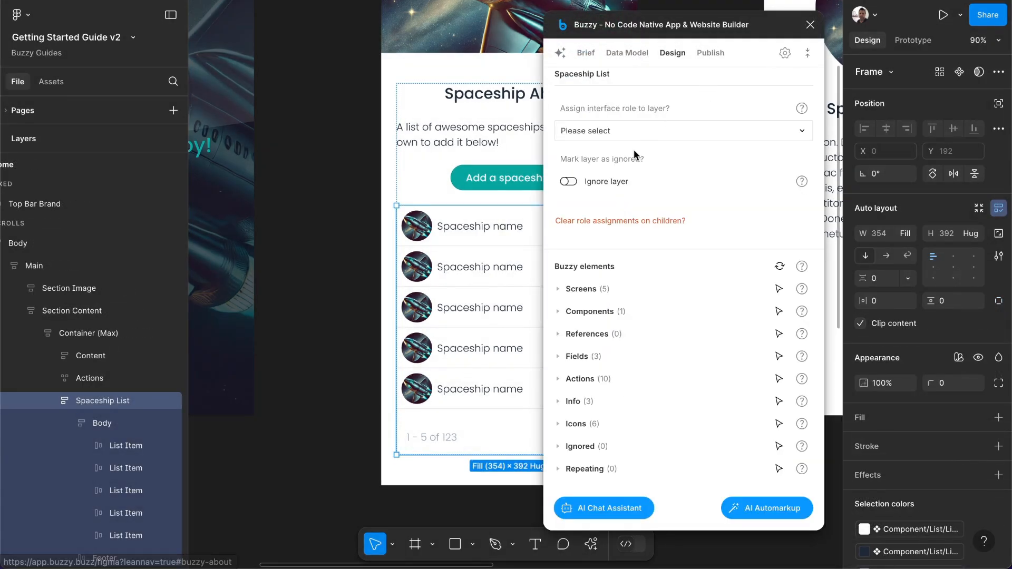
pyautogui.click(598, 138)
pyautogui.click(591, 148)
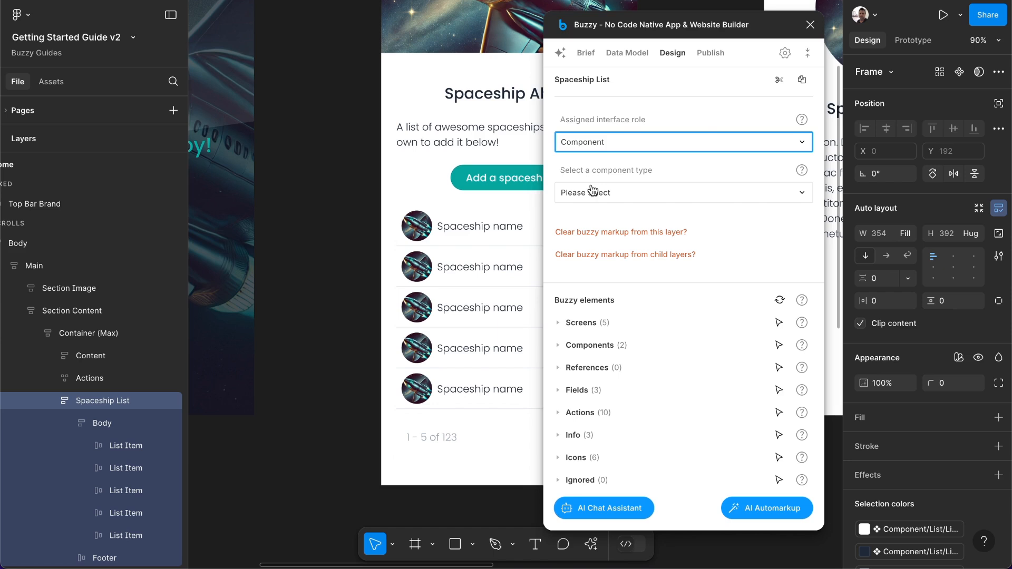
pyautogui.click(593, 191)
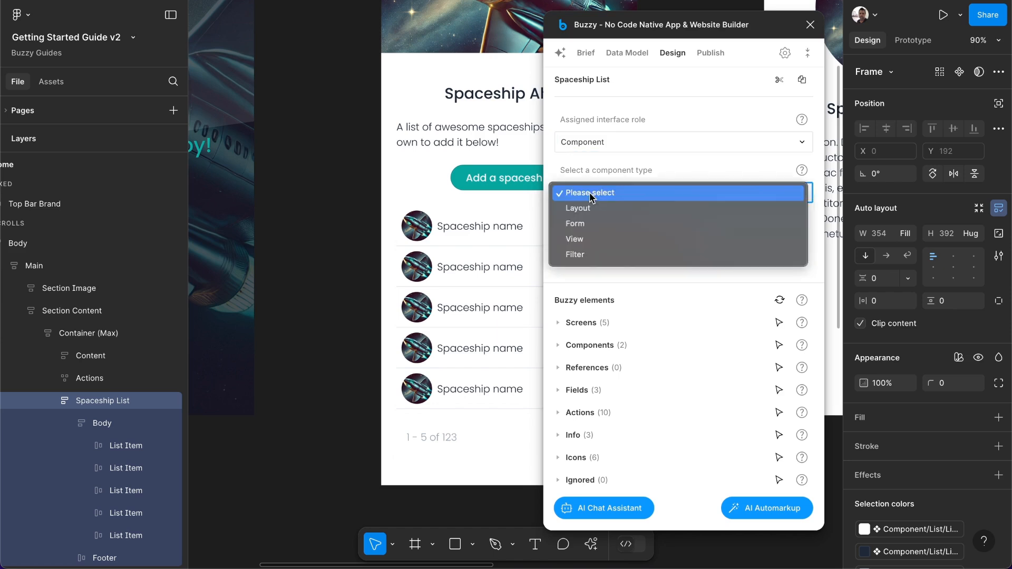
pyautogui.click(579, 241)
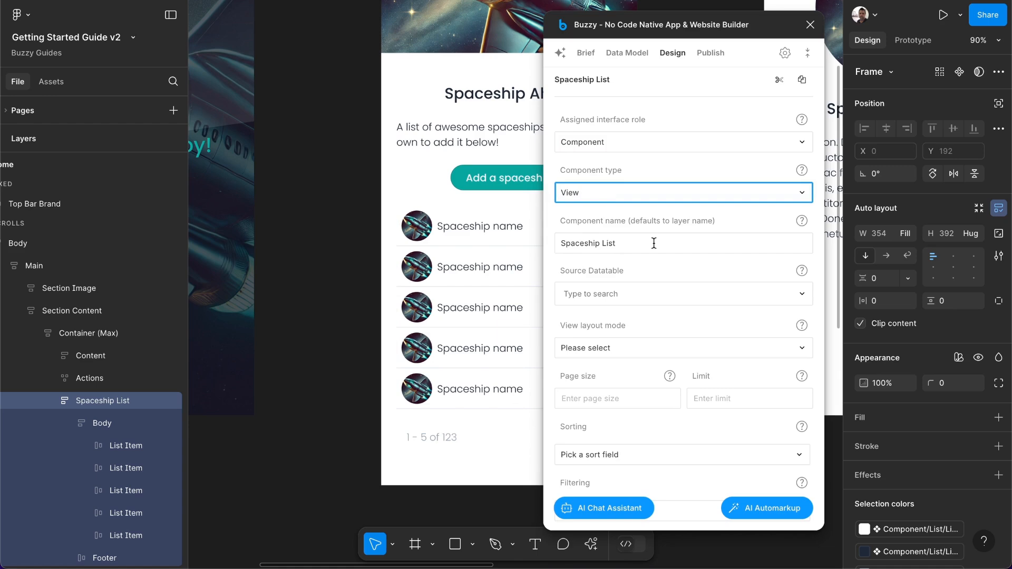
# Set the Spaceship List view's source datatable to Spaceships and its view layout mode to Results layout
pyautogui.click(610, 294)
pyautogui.click(594, 322)
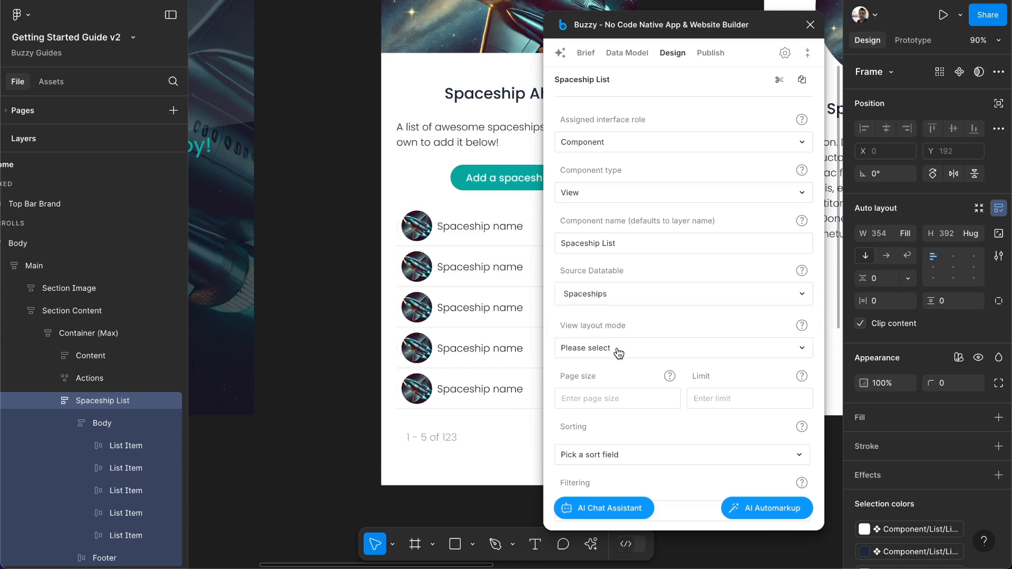
pyautogui.click(618, 352)
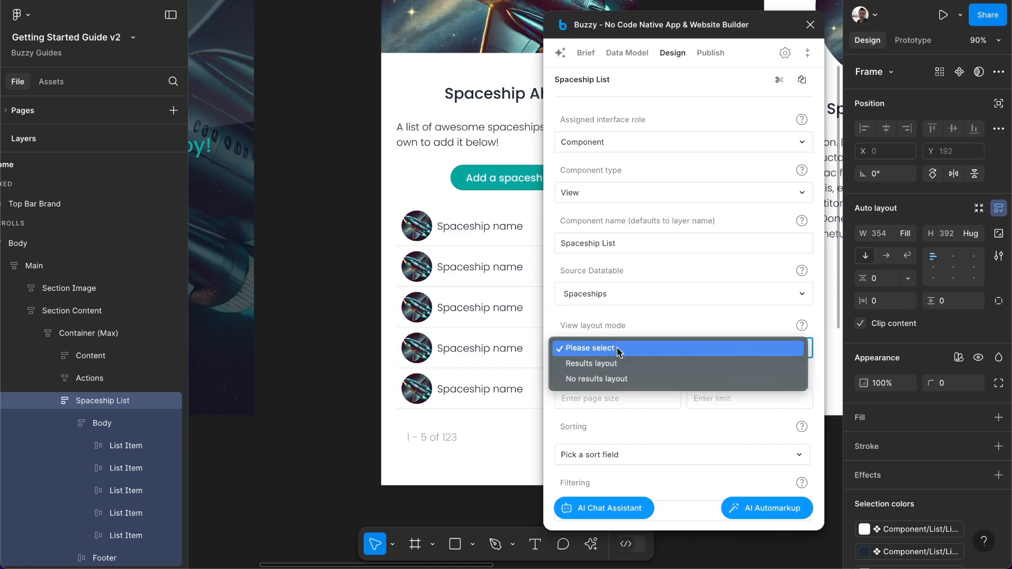
pyautogui.click(593, 365)
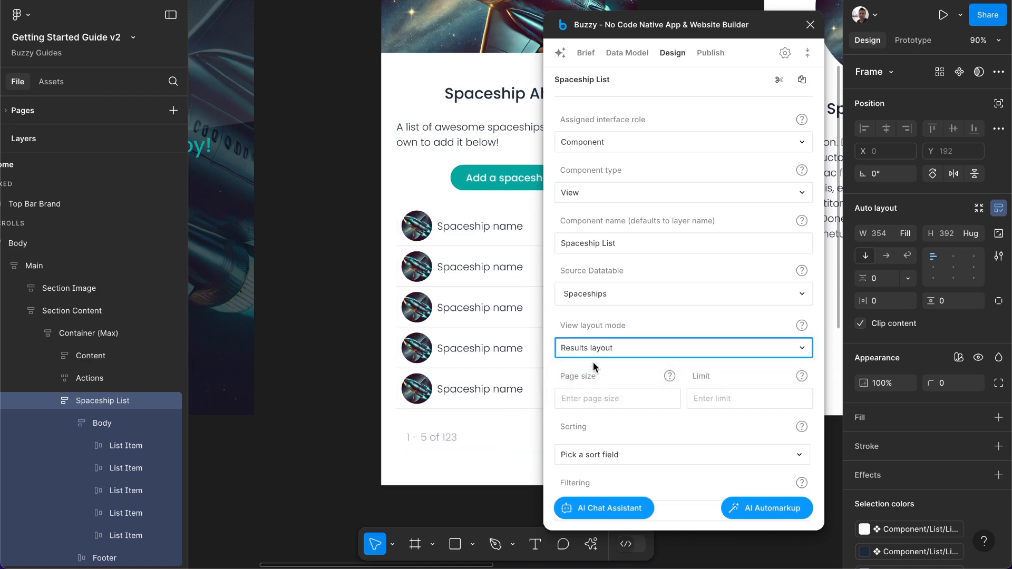
# Set the Spaceship List view's page size to 5 and sort it by Submitted in Descending order
pyautogui.click(587, 394)
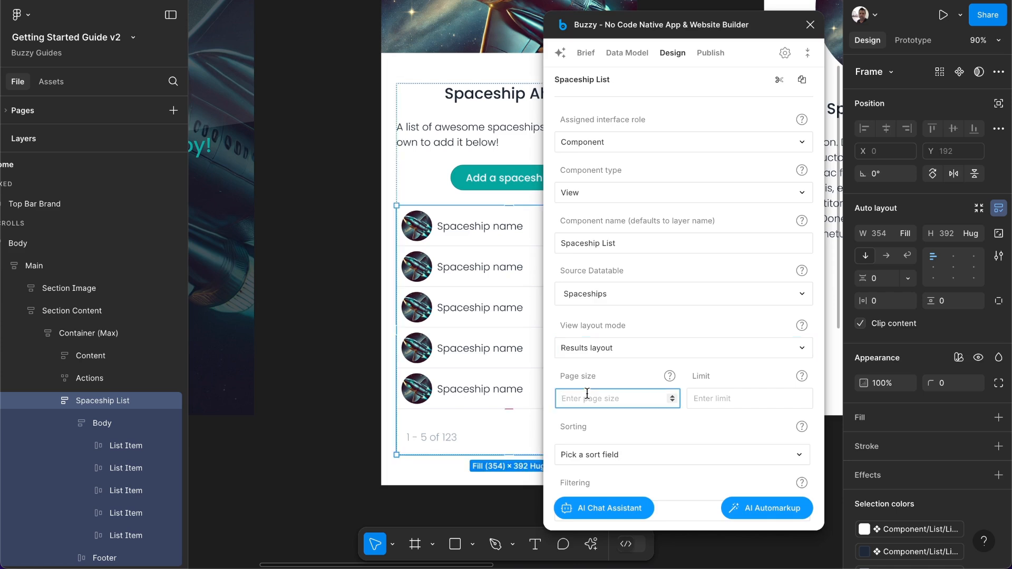
pyautogui.write('5')
pyautogui.scroll(-2, 596, 381)
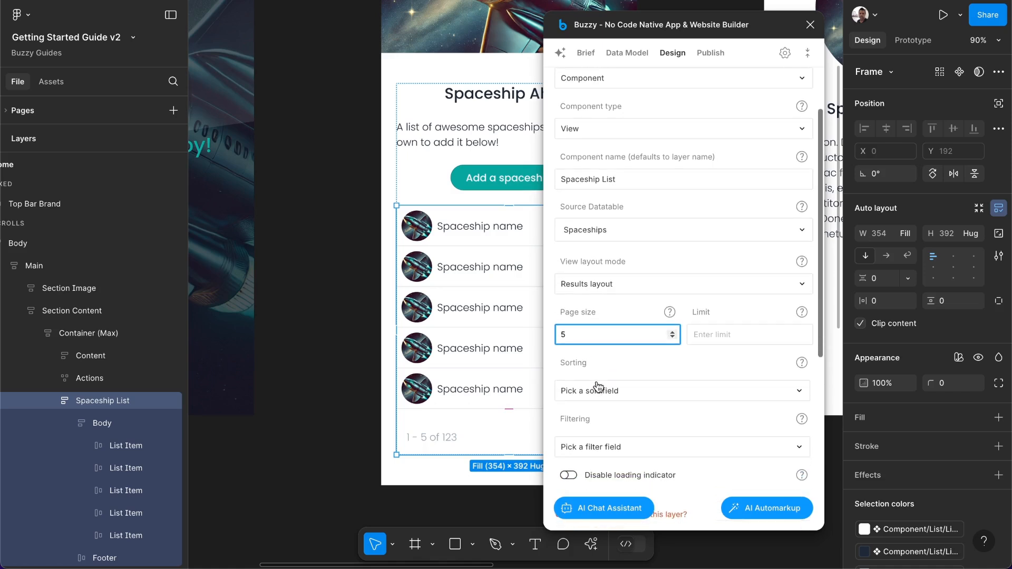
pyautogui.click(593, 393)
pyautogui.click(585, 406)
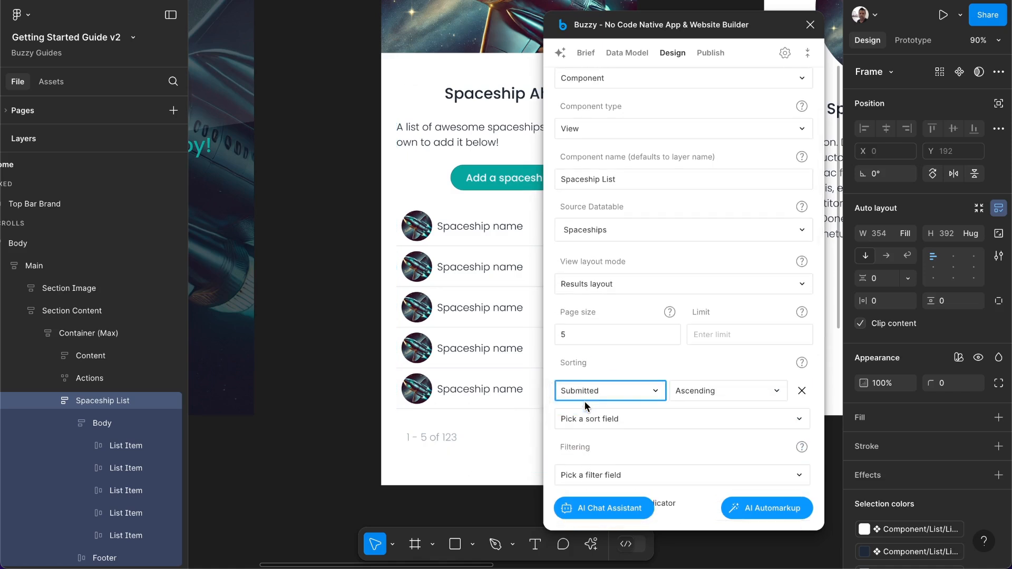
pyautogui.click(697, 399)
pyautogui.click(695, 409)
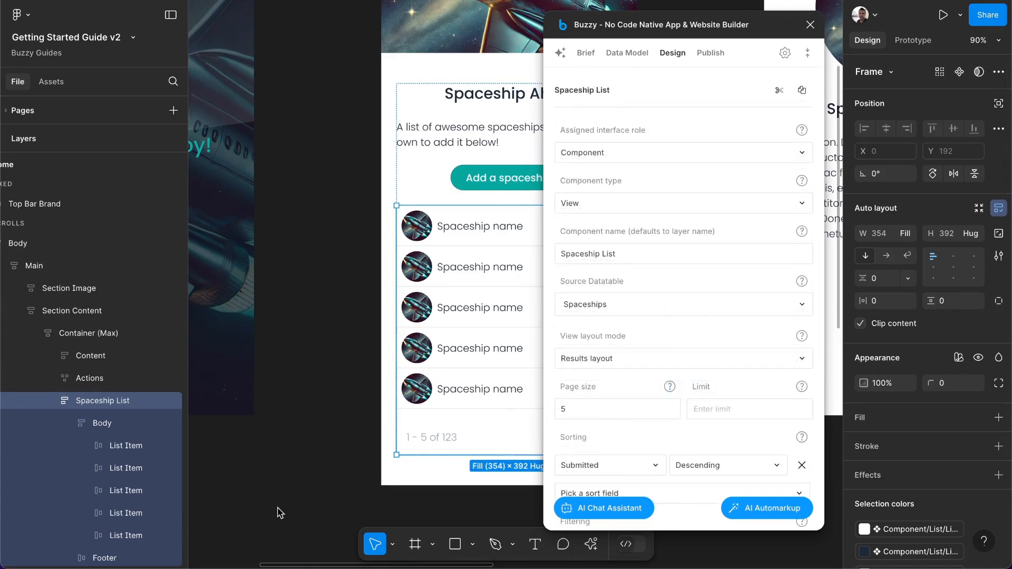
# Set the first List Item in the Spaceship List body as a repeating element
pyautogui.hscroll(3, 280, 513)
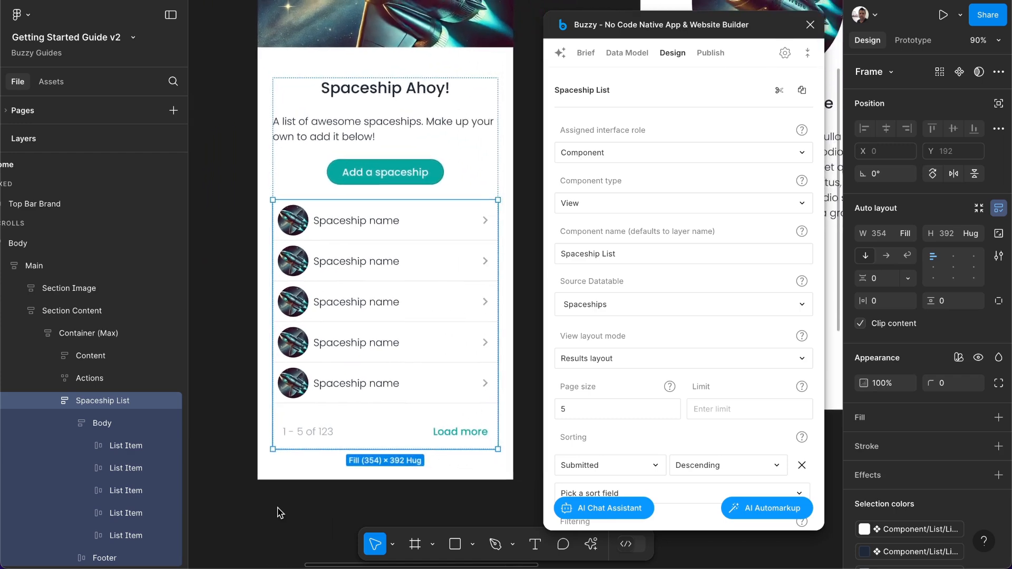
pyautogui.click(112, 449)
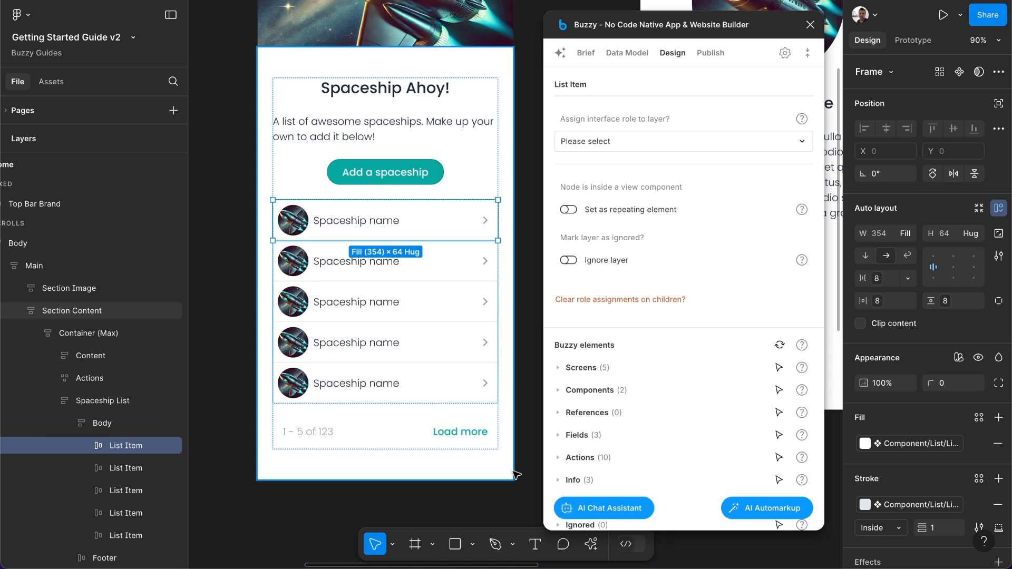
pyautogui.click(619, 211)
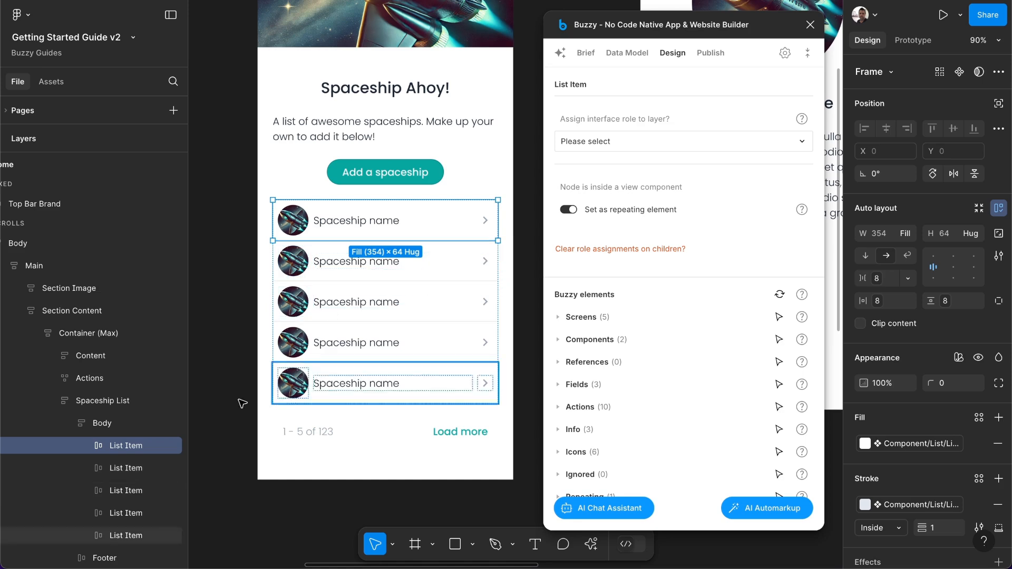
# Mark the second, third, fourth and fifth List Item layers of the Spaceship List as ignored
pyautogui.click(122, 468)
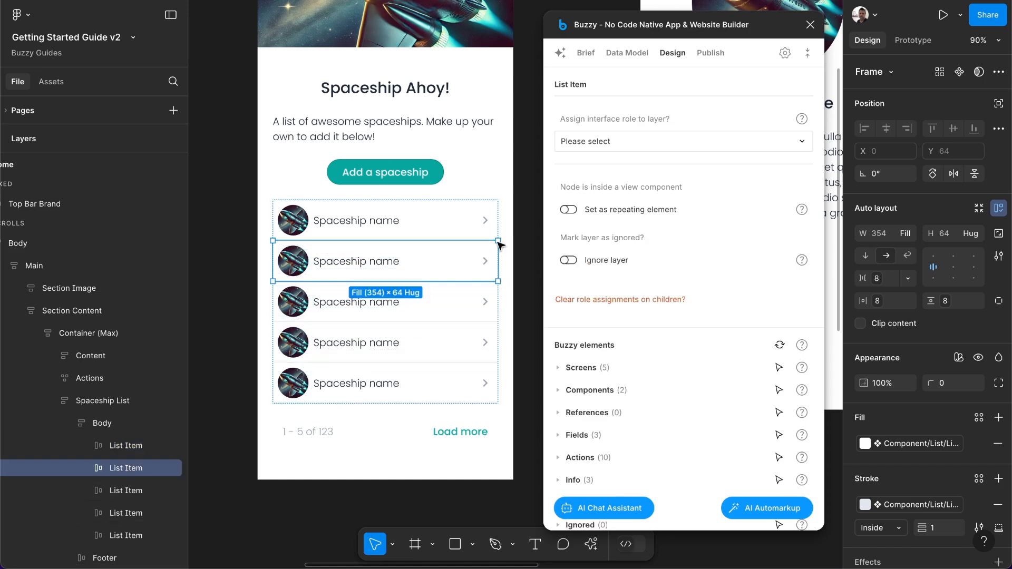
pyautogui.click(594, 262)
pyautogui.click(129, 490)
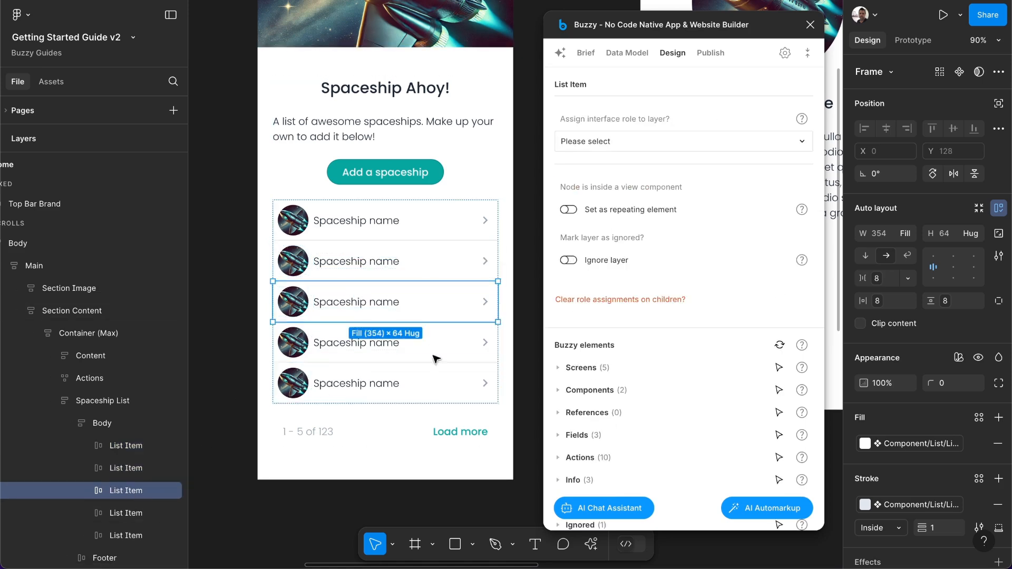
pyautogui.click(569, 260)
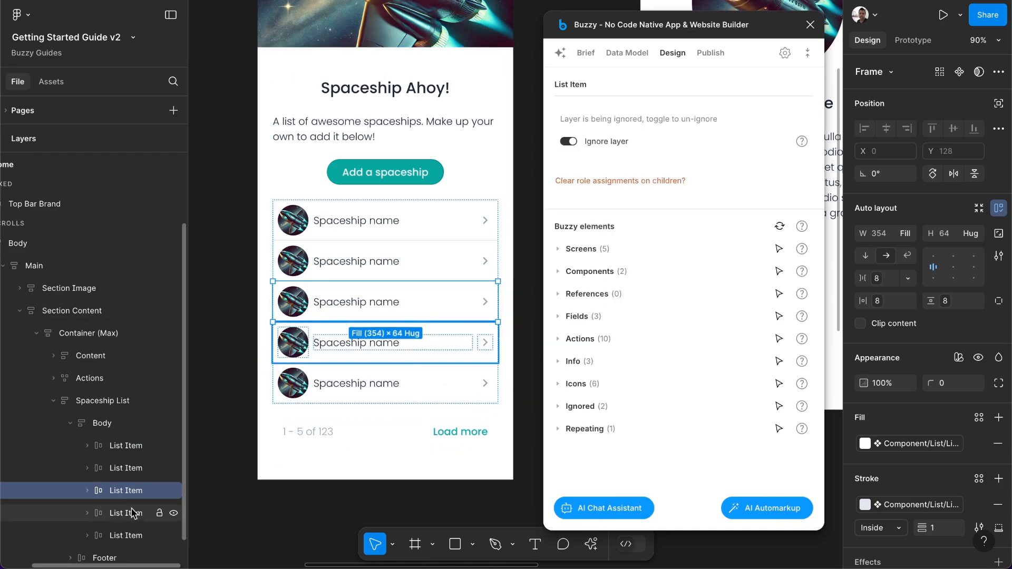
pyautogui.click(132, 513)
pyautogui.click(569, 260)
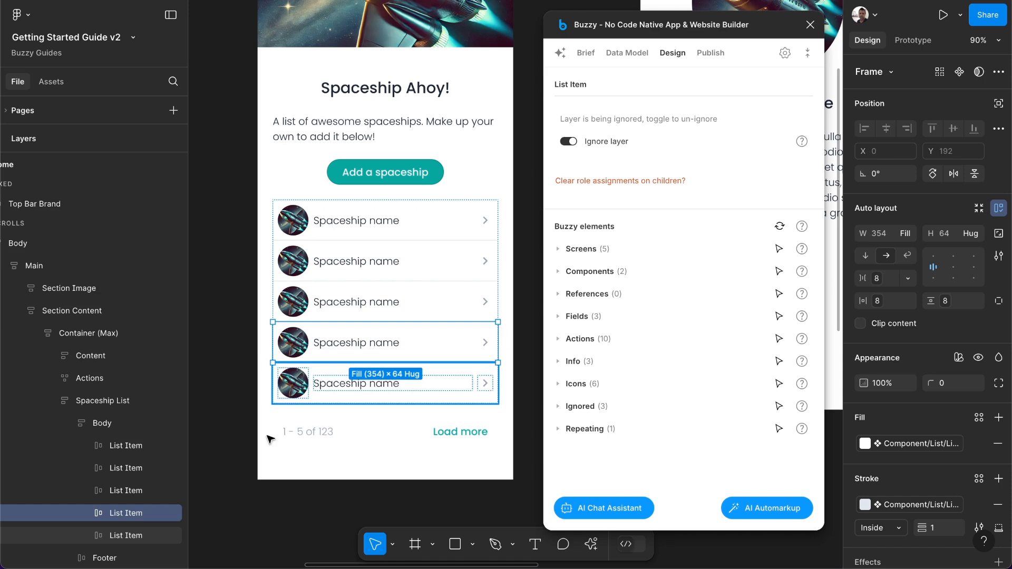
pyautogui.click(133, 534)
pyautogui.click(569, 262)
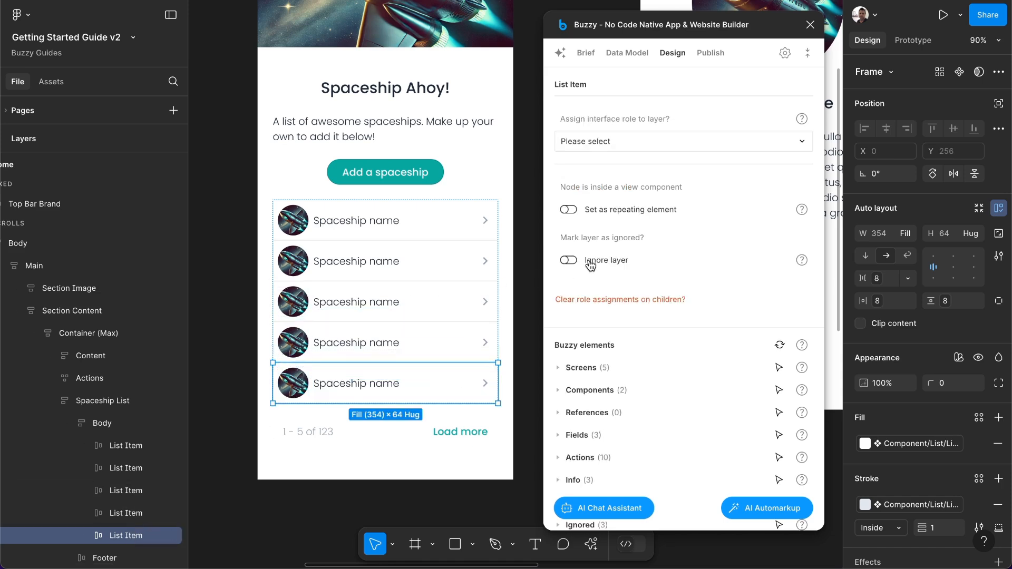
# Assign the first list item's Name text the Field role, linked to Spaceships / name [Plain text] with field mode Summary
pyautogui.click(437, 233)
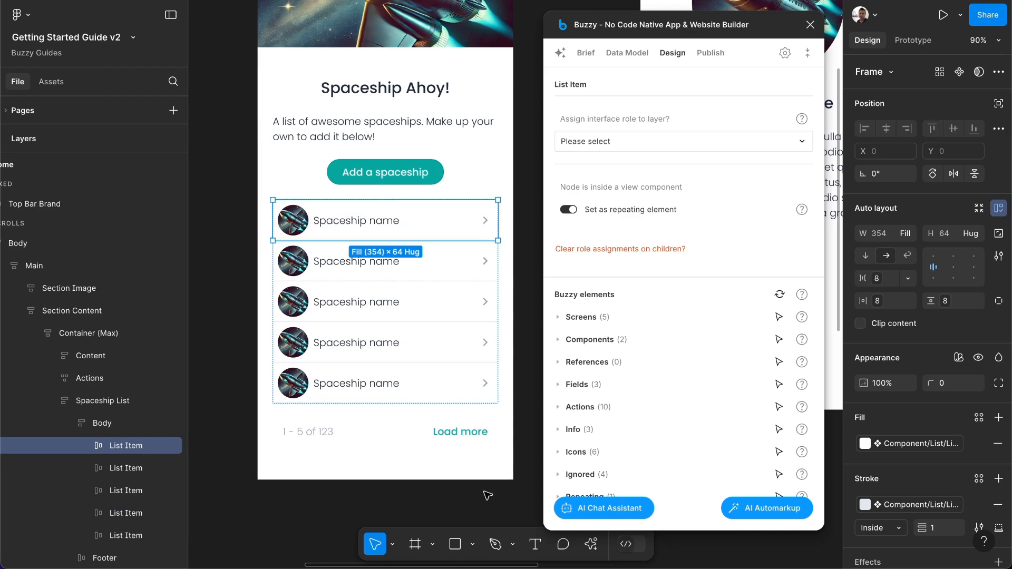
pyautogui.click(87, 446)
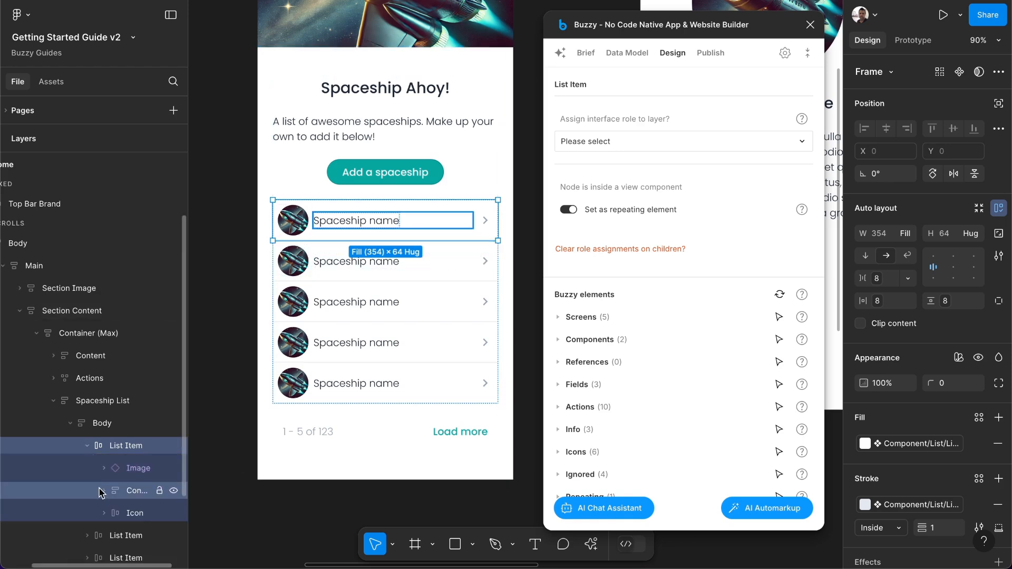
pyautogui.click(102, 491)
pyautogui.click(143, 514)
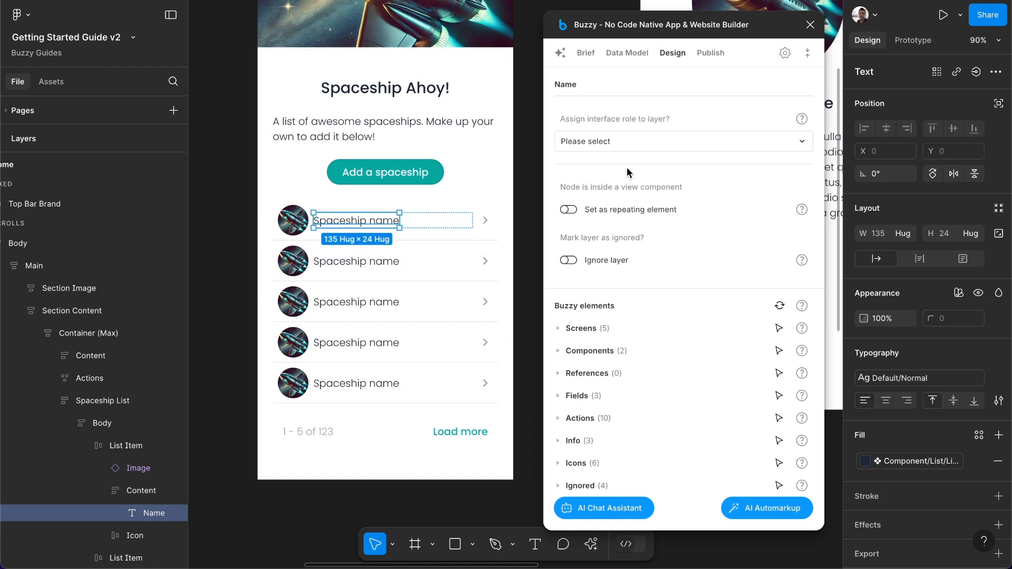
pyautogui.click(633, 146)
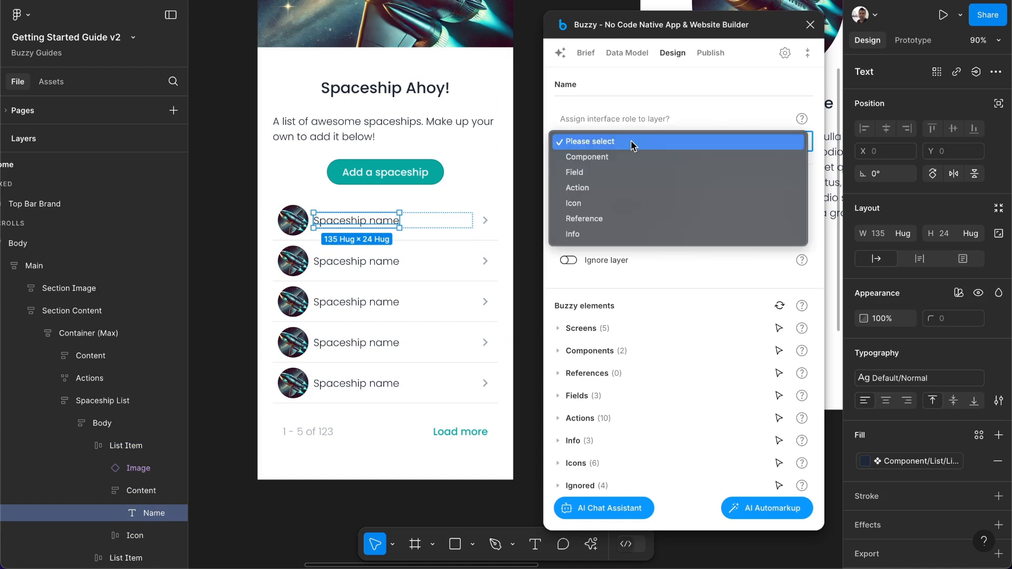
pyautogui.press('Escape')
pyautogui.click(589, 210)
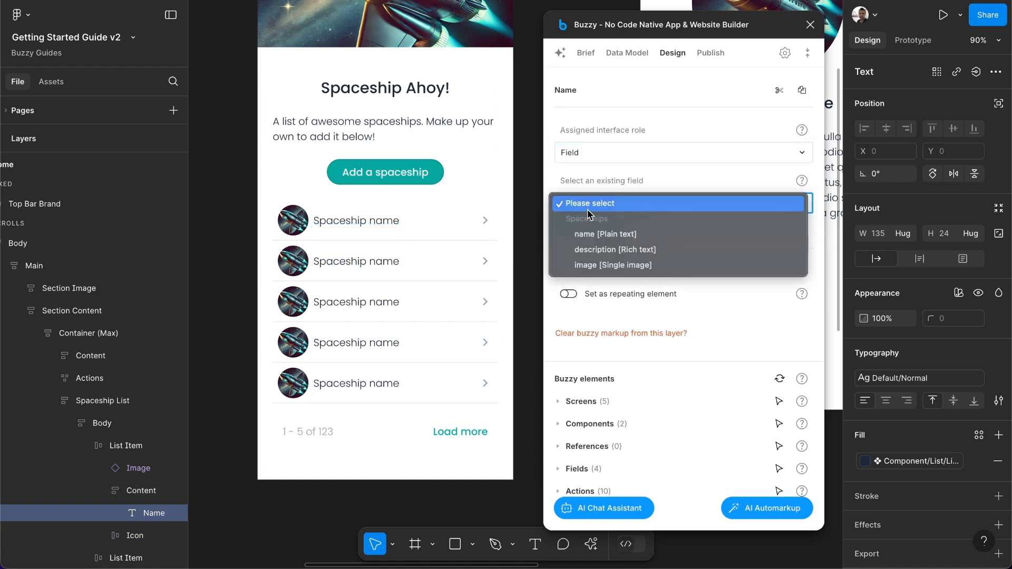
pyautogui.click(591, 234)
pyautogui.click(600, 276)
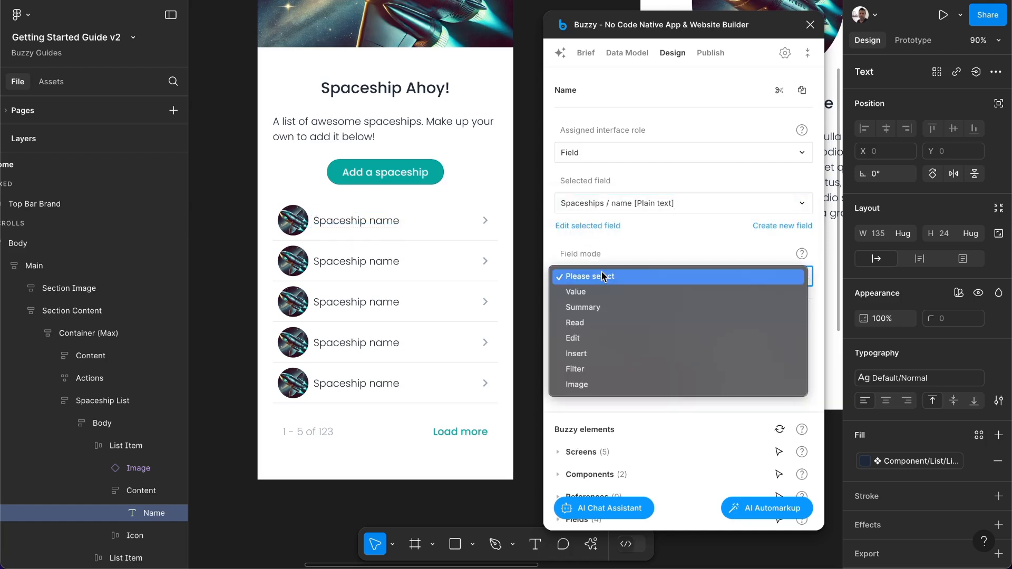
pyautogui.click(595, 308)
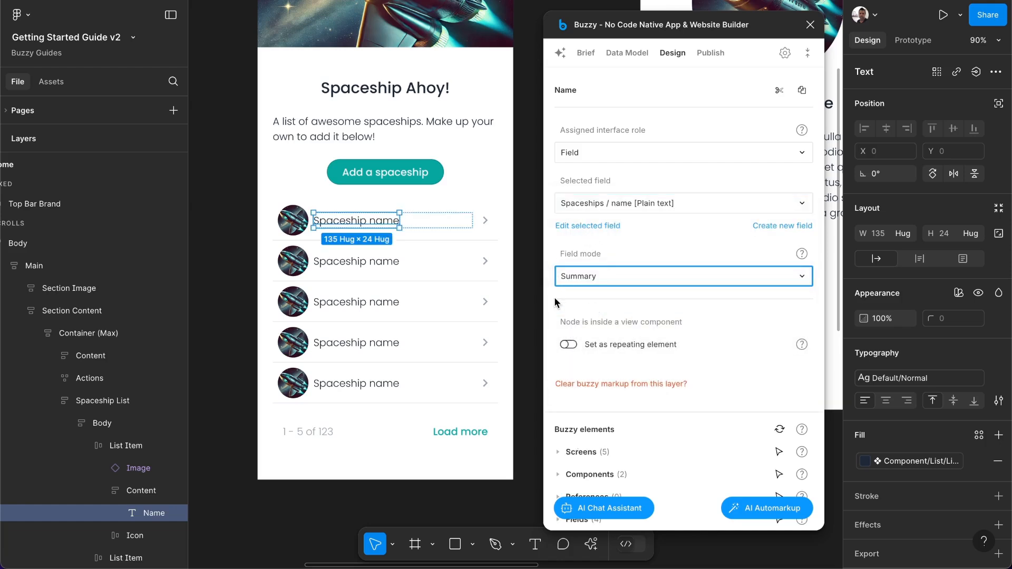
# Assign the Image layer inside the first list item the Field role, linked to Spaceships / image [Single image] with field mode Summary
pyautogui.click(120, 466)
pyautogui.click(104, 468)
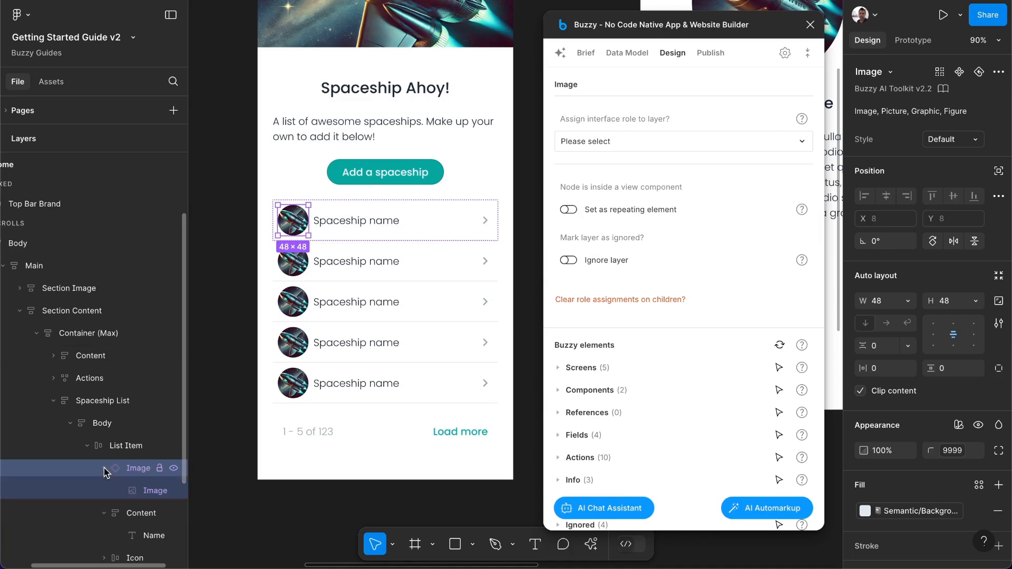
pyautogui.click(122, 489)
pyautogui.click(634, 153)
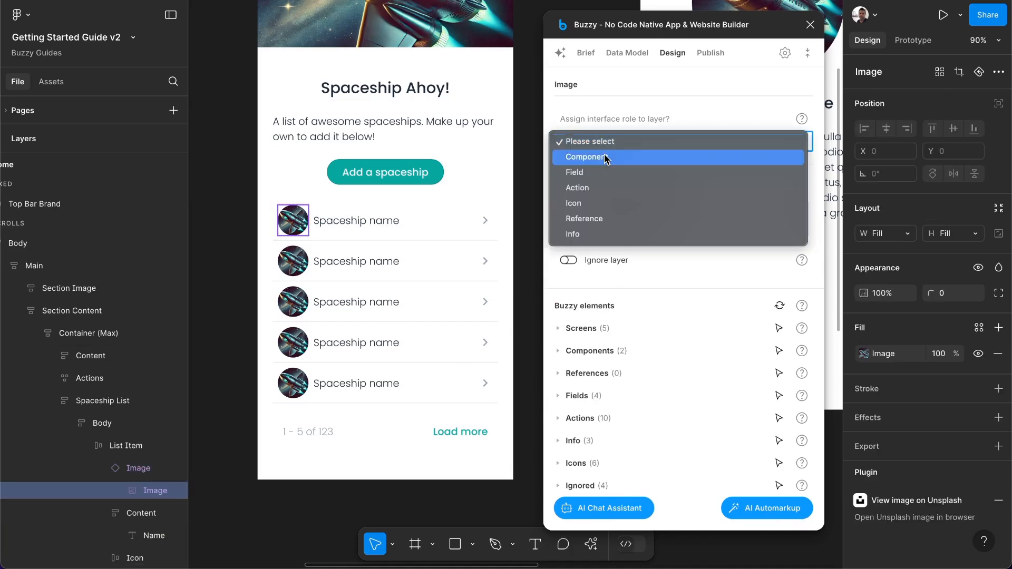
pyautogui.click(589, 166)
pyautogui.click(580, 212)
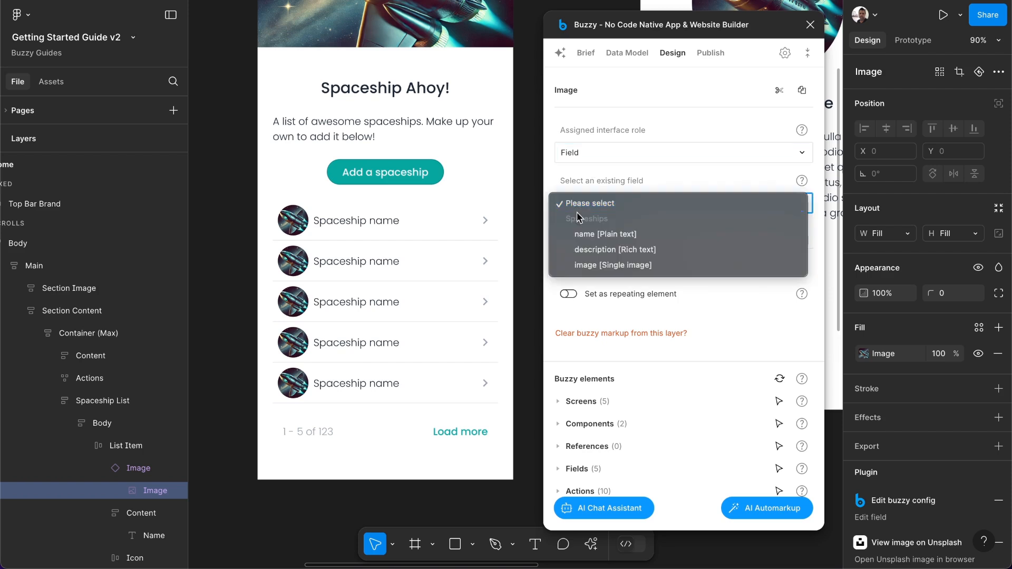
pyautogui.click(613, 265)
pyautogui.click(585, 276)
pyautogui.click(591, 310)
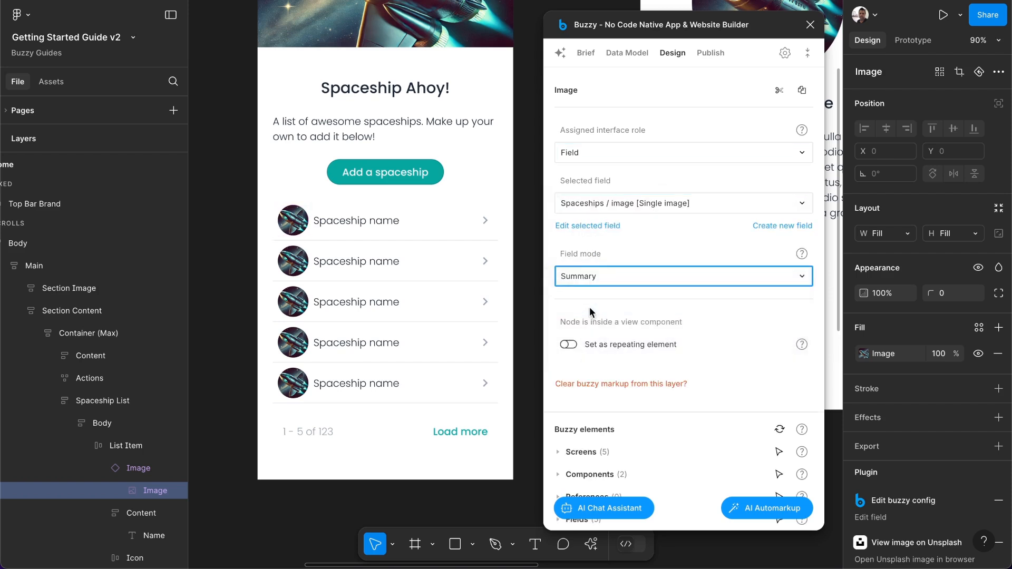
pyautogui.click(385, 501)
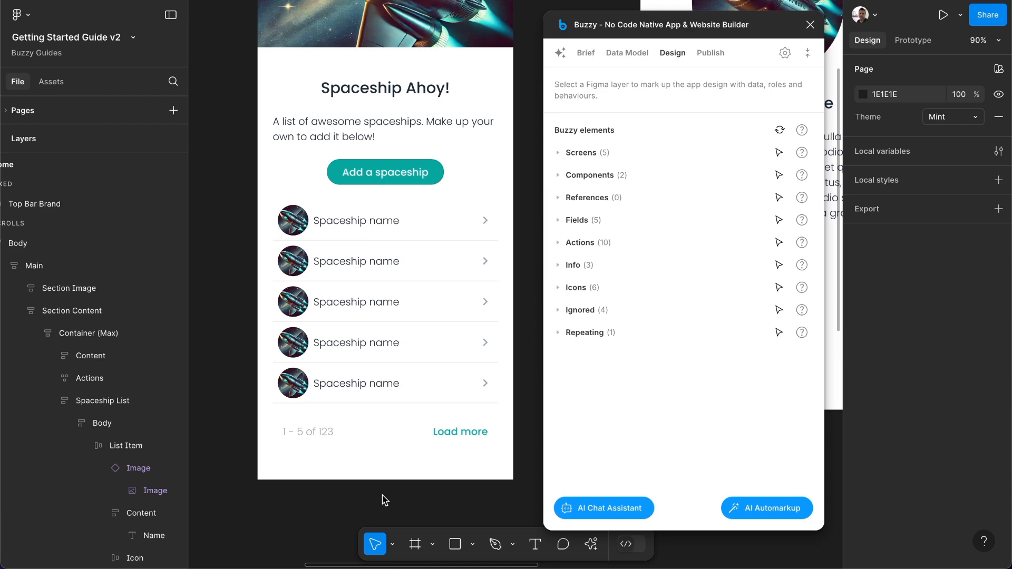
# Inspect the Buzzy roles of the list footer's first, last and row count texts and its Load more button
pyautogui.click(323, 431)
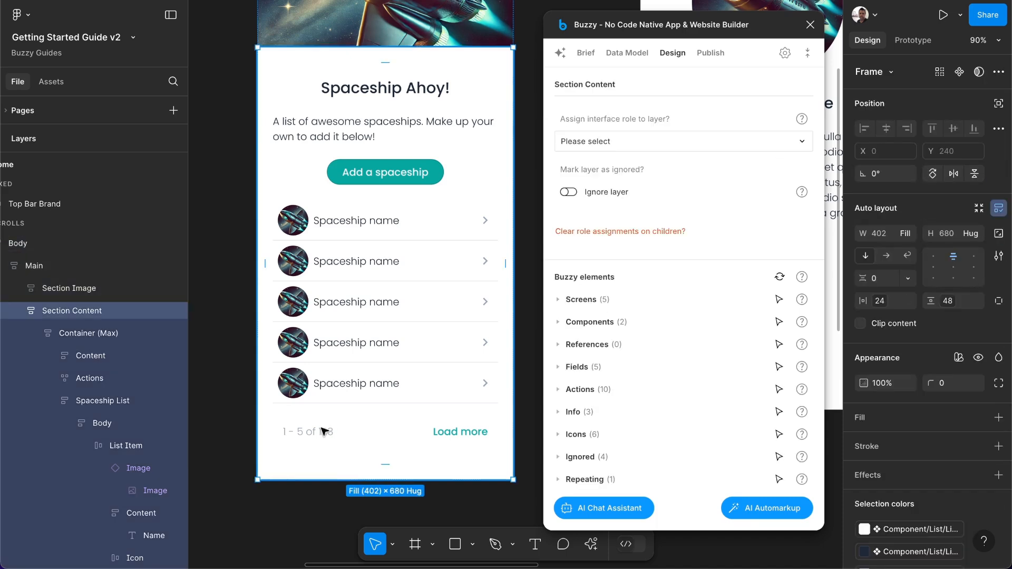
pyautogui.doubleClick(324, 432)
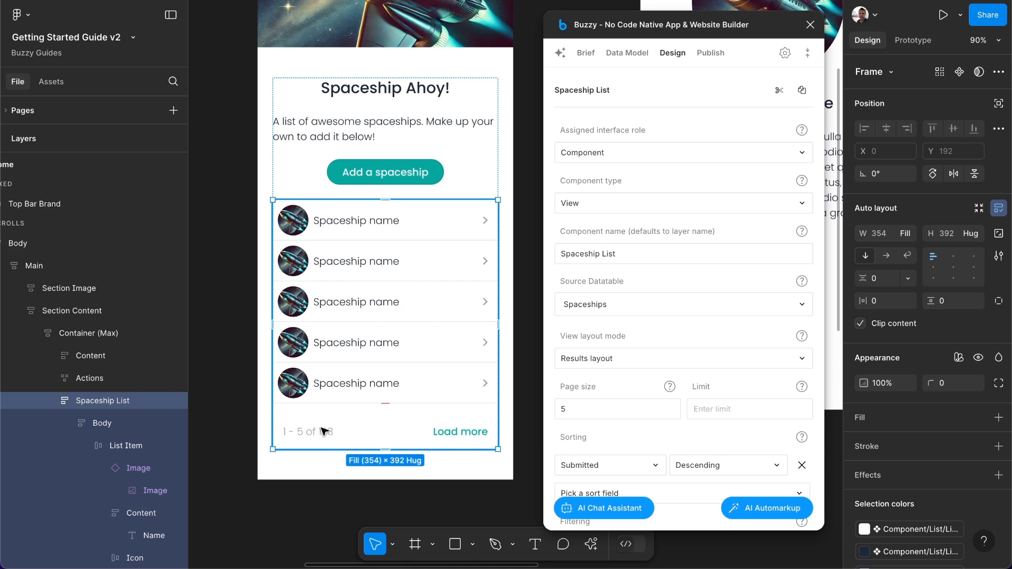
pyautogui.click(324, 431)
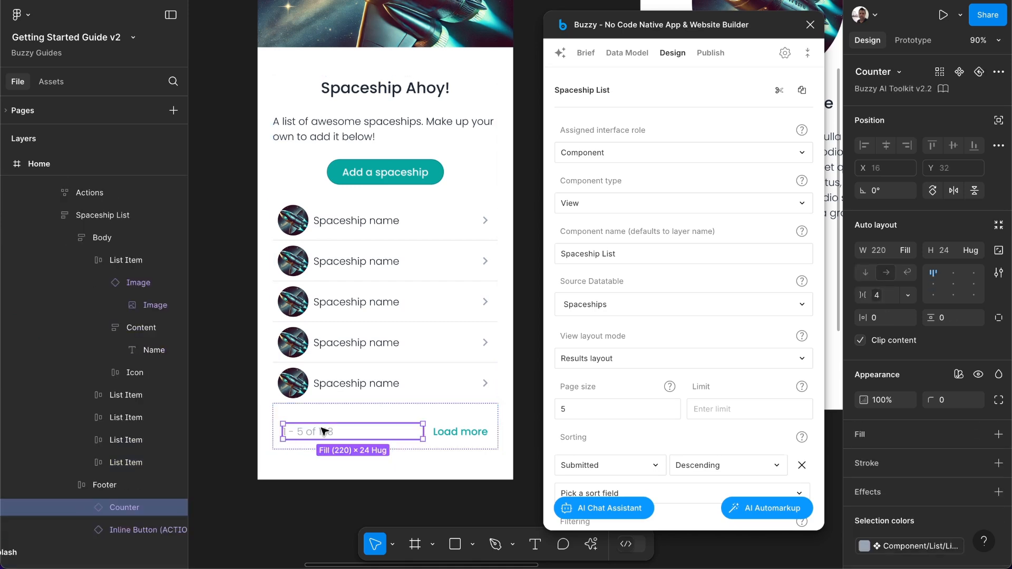
pyautogui.click(90, 508)
pyautogui.click(125, 530)
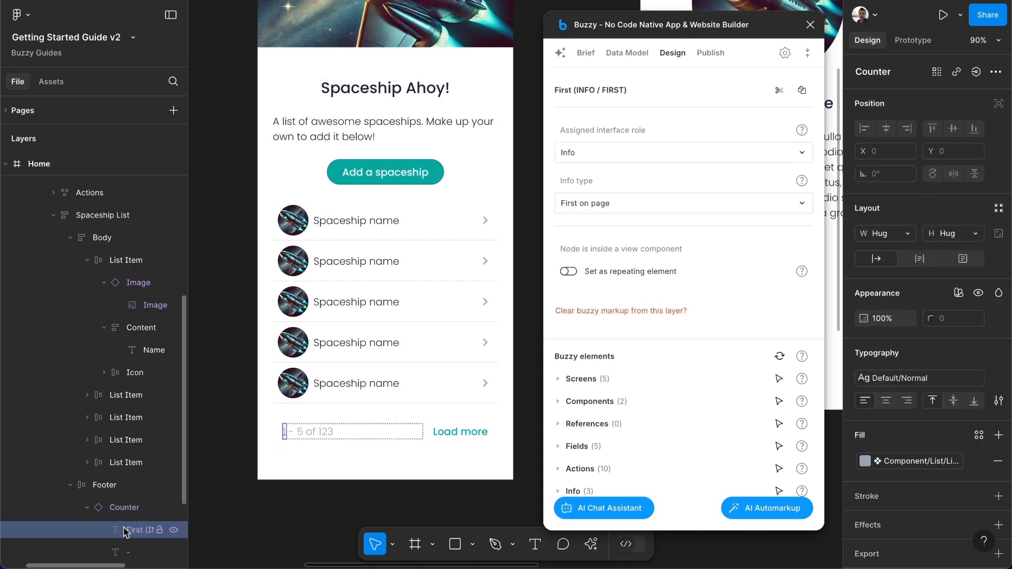
pyautogui.click(300, 432)
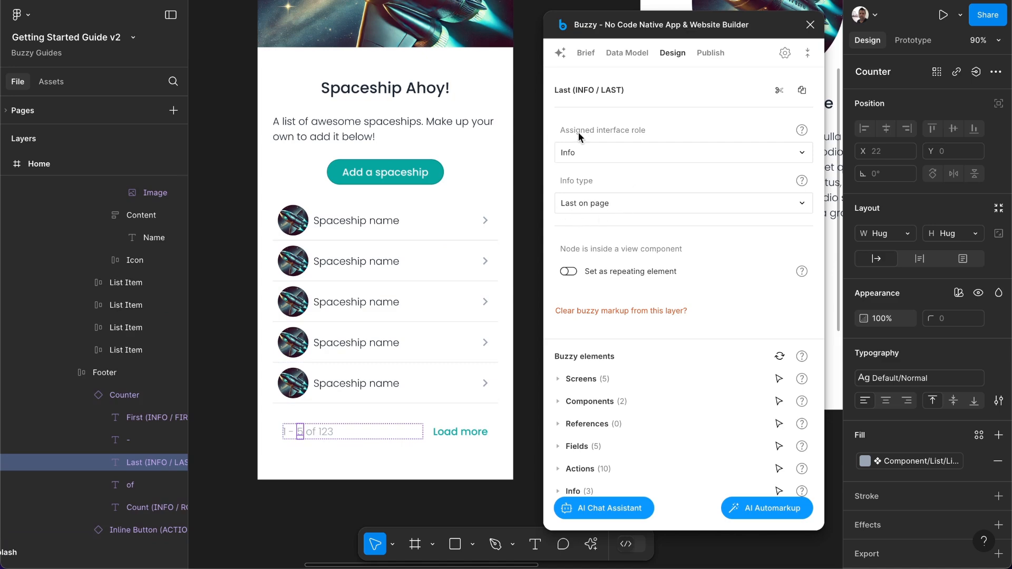
pyautogui.click(327, 433)
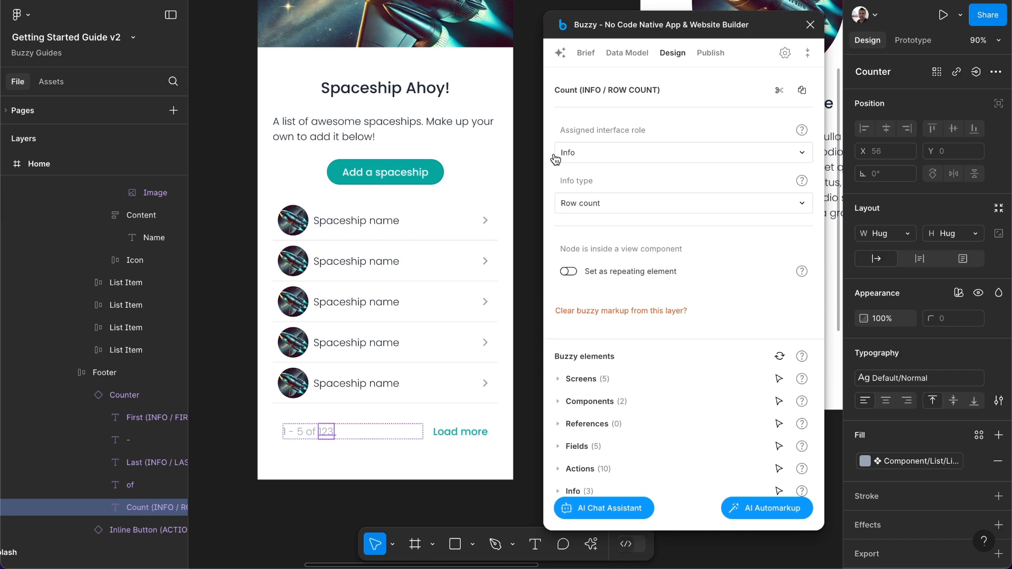
pyautogui.click(459, 433)
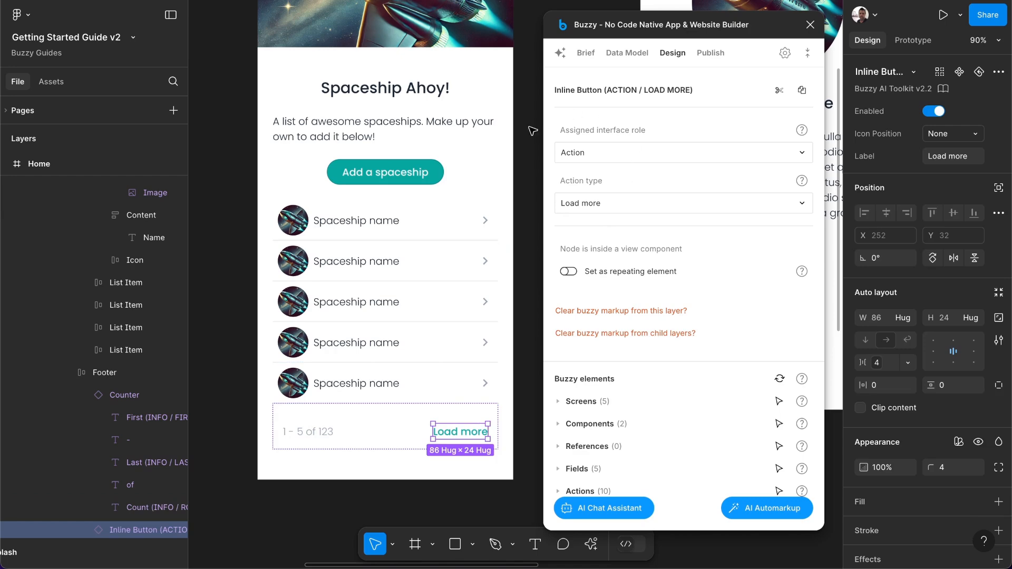
# Rename the Spaceship List layer as "Spaceship List (VIEW / RESULTS)"
pyautogui.hotkey('shift', 'Return')
pyautogui.hotkey('shift', 'Return')
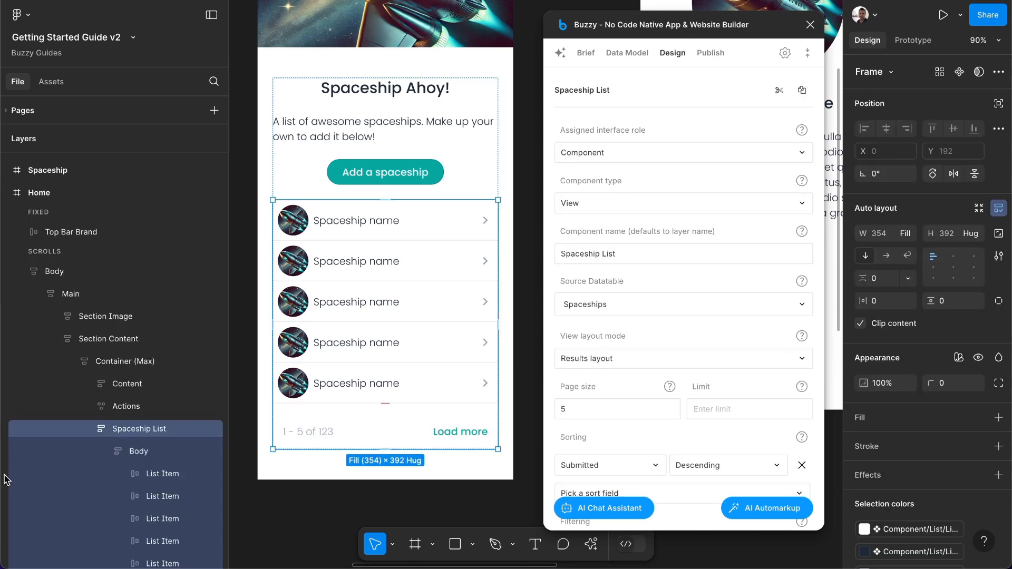
pyautogui.doubleClick(157, 431)
pyautogui.click(176, 430)
pyautogui.write('VIEW')
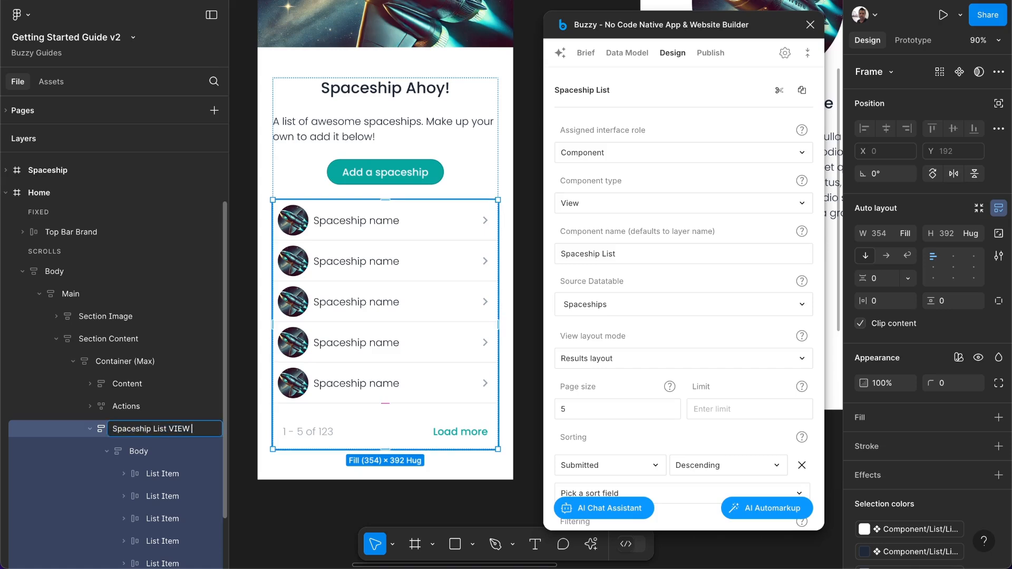
pyautogui.write(' / RESULTS')
pyautogui.write('(')
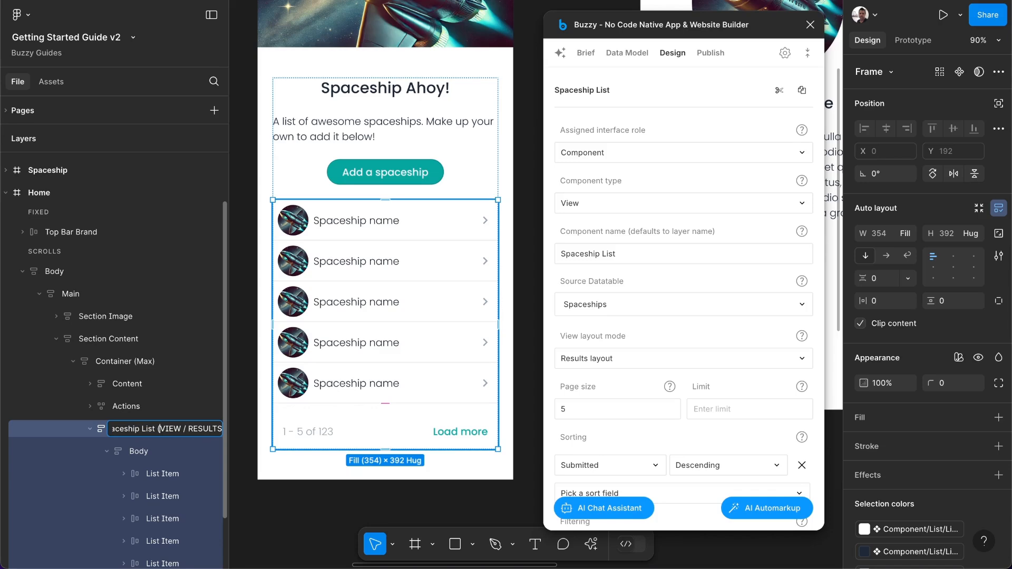
pyautogui.press('Return')
# Rename the first List Item layer in the list body as "List Item (REPEAT)"
pyautogui.doubleClick(168, 474)
pyautogui.press('End')
pyautogui.write('(REPEAT')
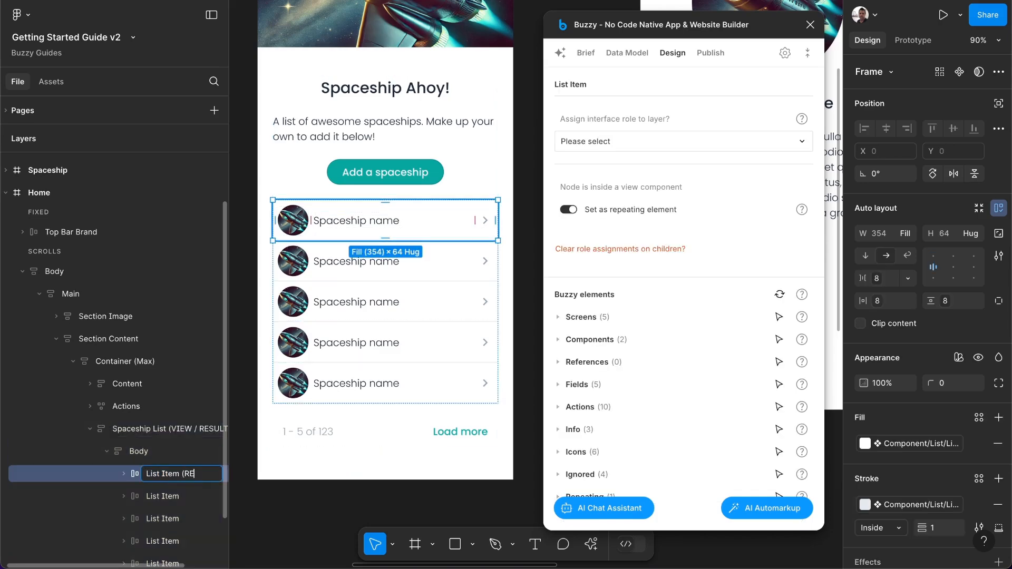
# Add the suffix "(IGNORE)" to the second List Item layer's name and copy that suffix
pyautogui.doubleClick(169, 496)
pyautogui.press('End')
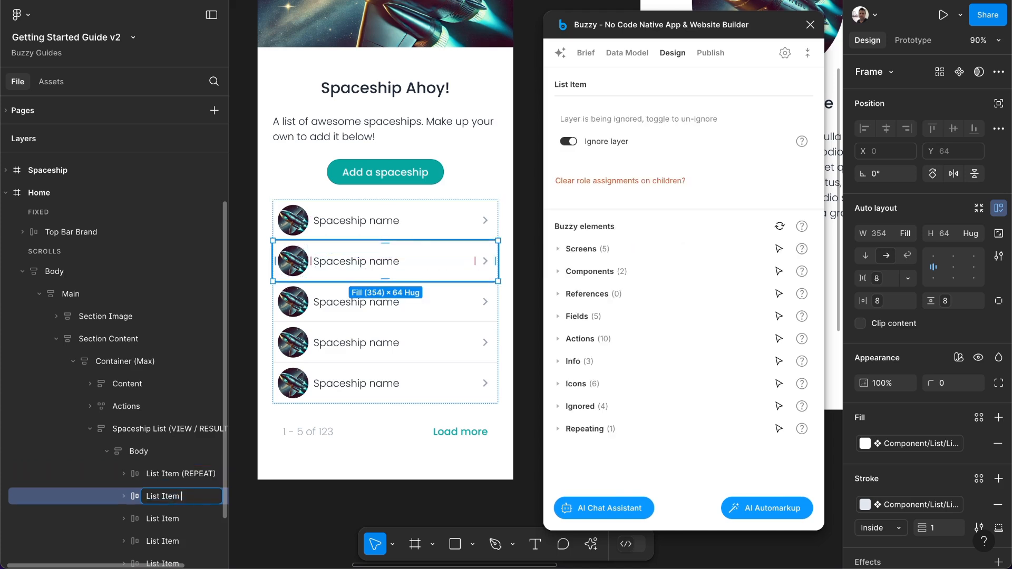
pyautogui.write('(IGNORE)')
pyautogui.hotkey('shift', 'Left')
pyautogui.hotkey('shift', 'Left')
pyautogui.hotkey('shift', 'Left')
pyautogui.hotkey('shift', 'Left')
pyautogui.hotkey('shift', 'Left')
pyautogui.hotkey('shift', 'Left')
pyautogui.hotkey('shift', 'Left')
pyautogui.hotkey('shift', 'Left')
pyautogui.hotkey('ctrl', 'c')
# Append the copied "(IGNORE)" suffix to the names of the third, fourth and fifth List Item layers
pyautogui.press('Tab')
pyautogui.press('End')
pyautogui.hotkey('ctrl', 'v')
pyautogui.press('Tab')
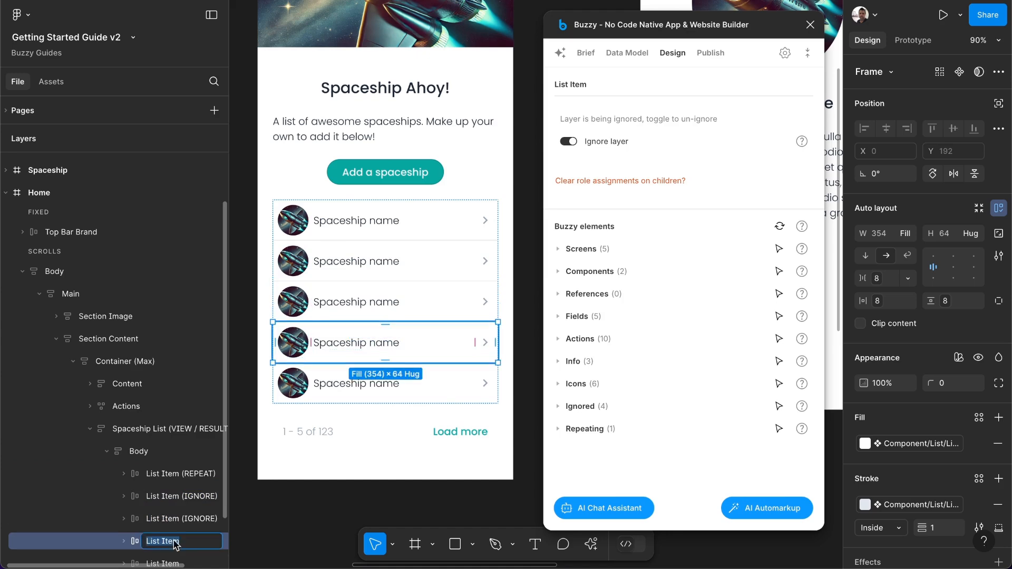
pyautogui.press('End')
pyautogui.hotkey('ctrl', 'v')
pyautogui.press('Tab')
pyautogui.press('End')
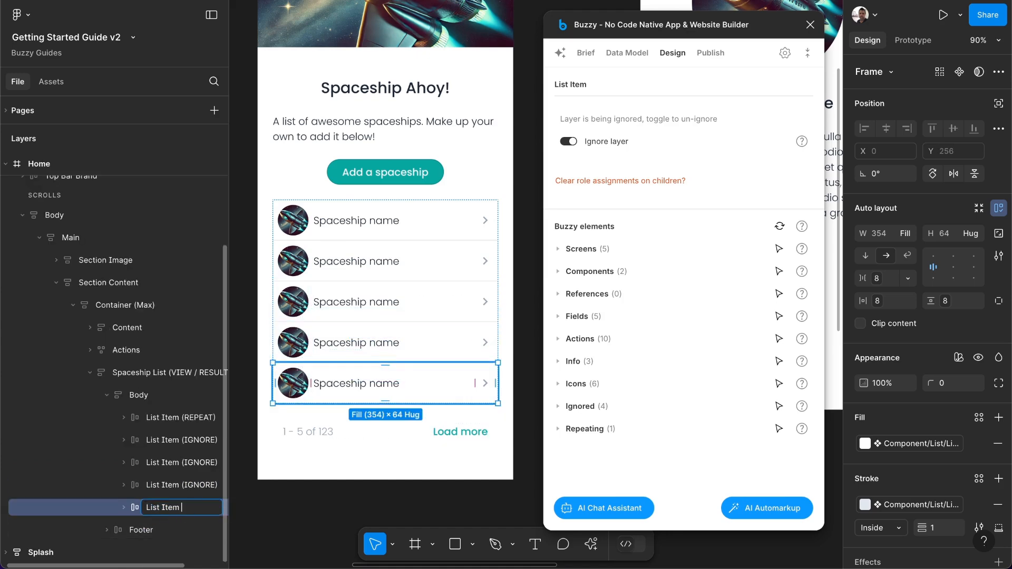
pyautogui.hotkey('ctrl', 'v')
pyautogui.press('Return')
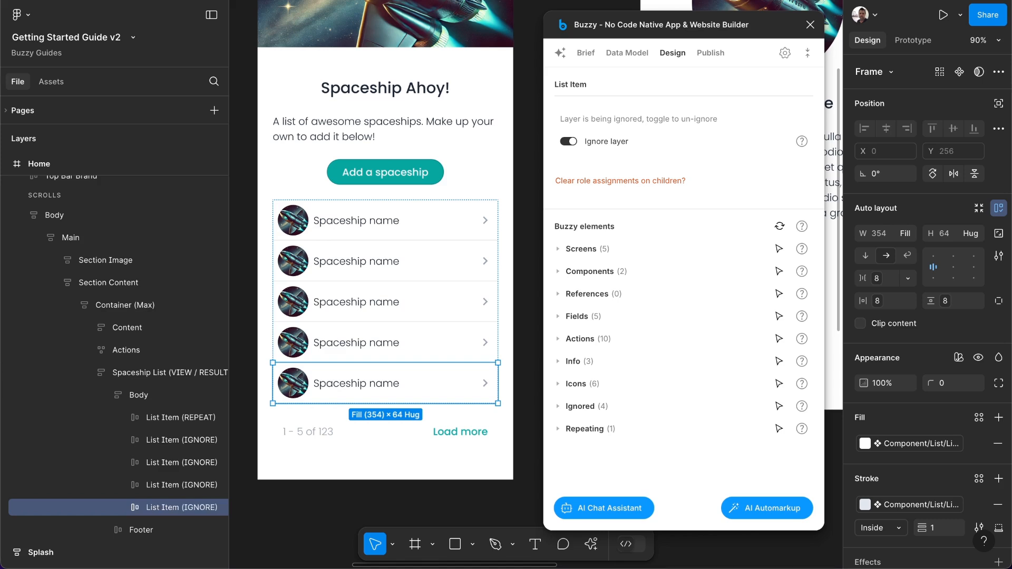
# Publish the marked-up design and test the spaceship list in the Demo 4 app, entering from the splash screen and loading more entries
pyautogui.click(711, 52)
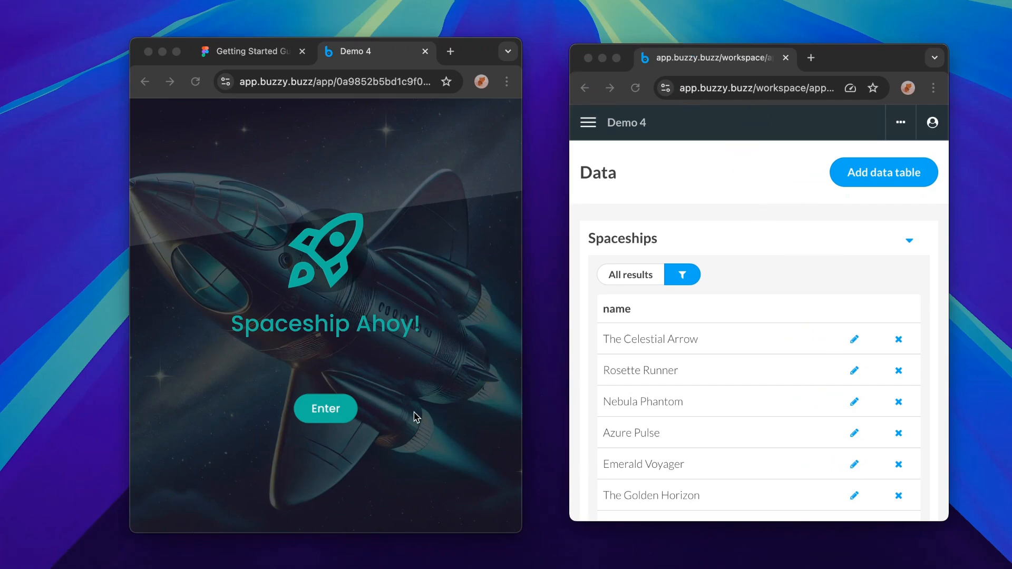
pyautogui.click(312, 407)
pyautogui.scroll(-5, 312, 410)
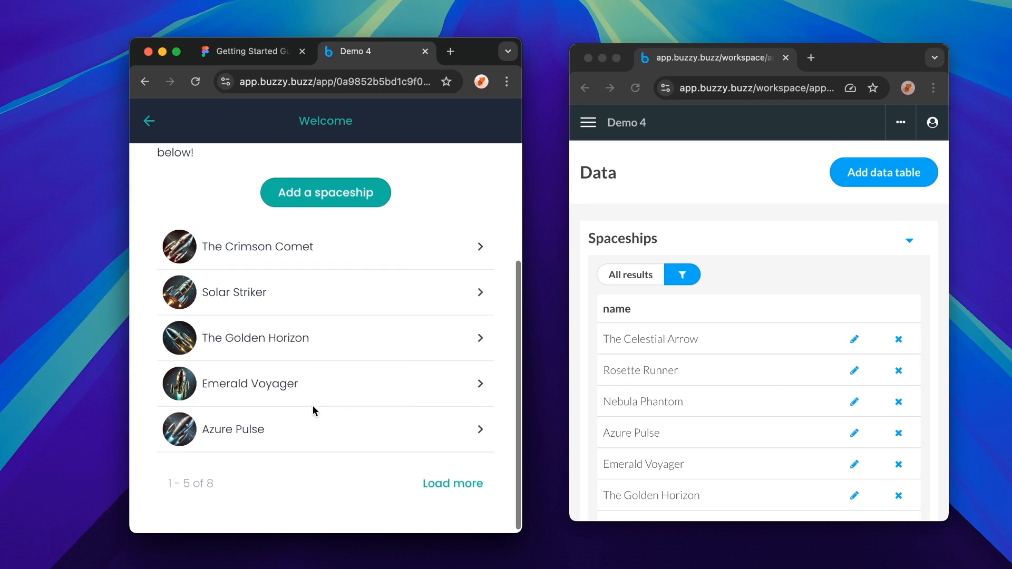
pyautogui.click(470, 484)
pyautogui.scroll(-3, 469, 483)
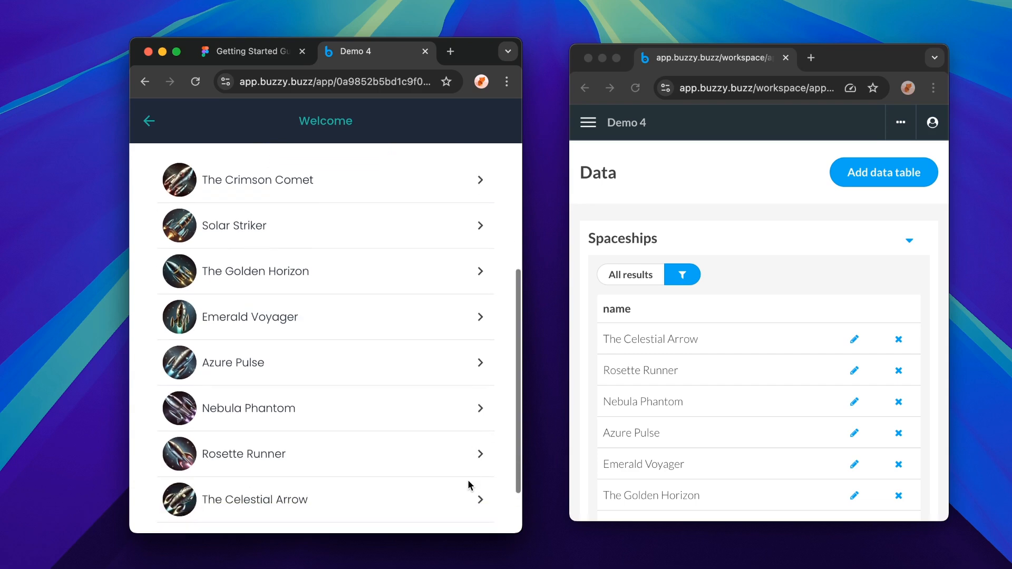
pyautogui.scroll(5, 426, 357)
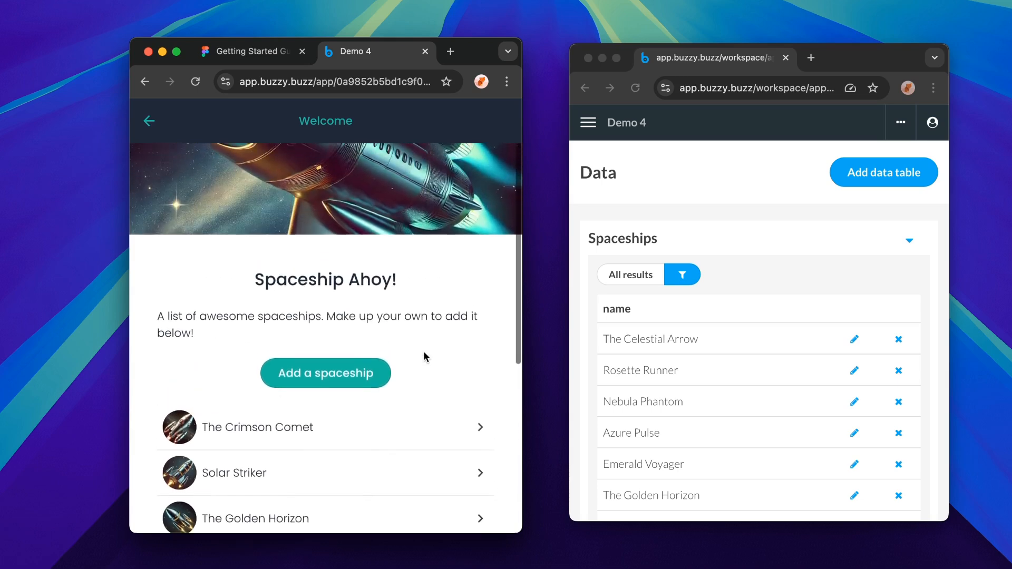
pyautogui.scroll(-6, 426, 357)
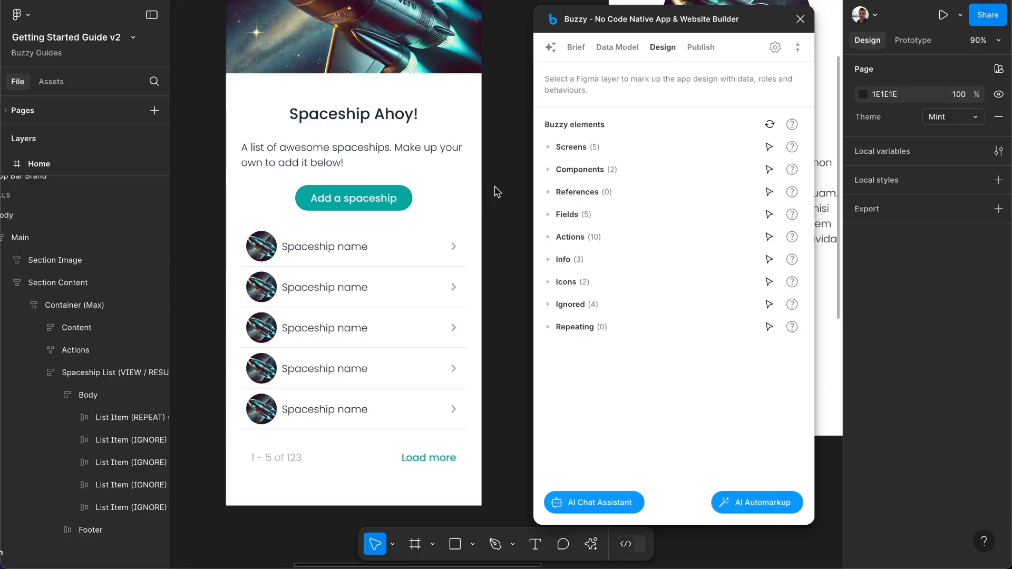
# Select the Spaceship detail screen to review its Buzzy screen role settings
pyautogui.hscroll(10, 495, 191)
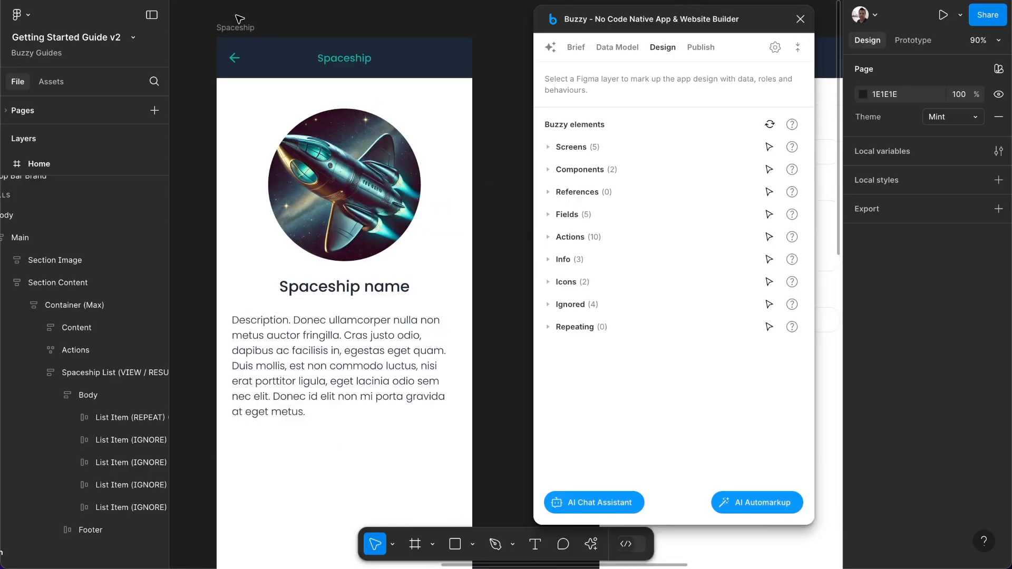
pyautogui.click(234, 28)
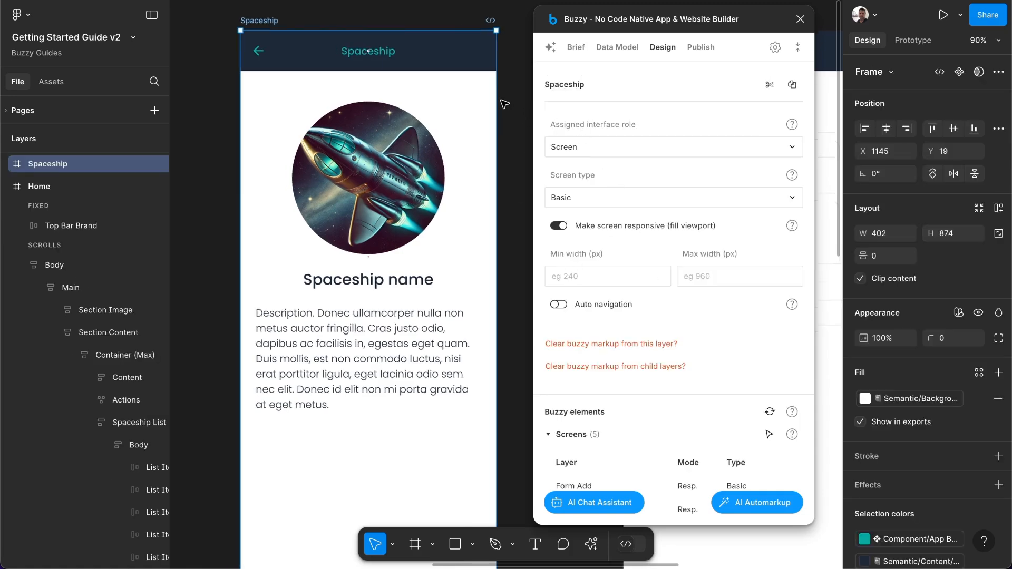
pyautogui.hscroll(-10, 506, 106)
pyautogui.hscroll(4, 504, 103)
pyautogui.scroll(-2, 504, 104)
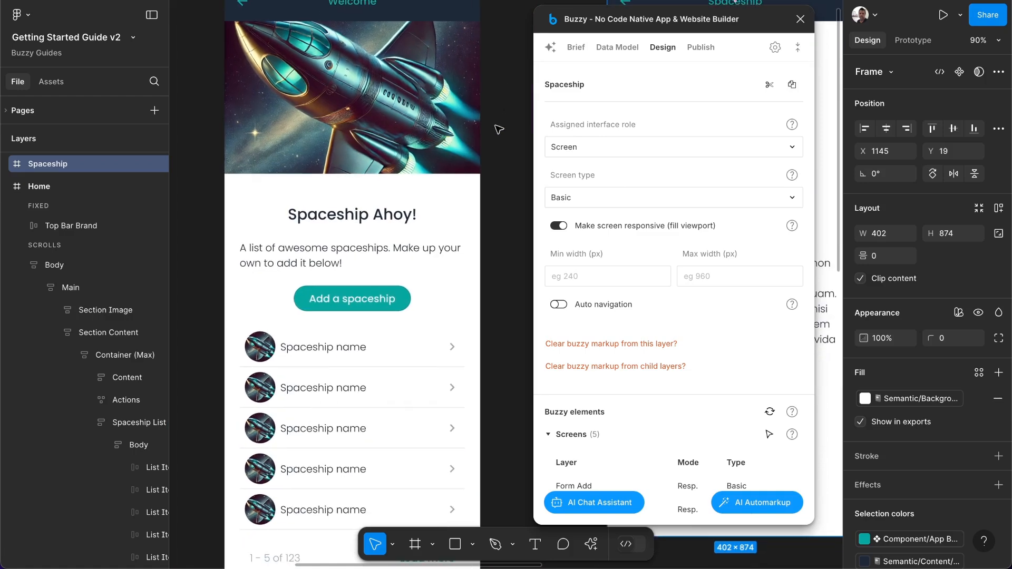
# Assign the first List Item row on the Home screen the Action role with the Navigate action type
pyautogui.click(331, 359)
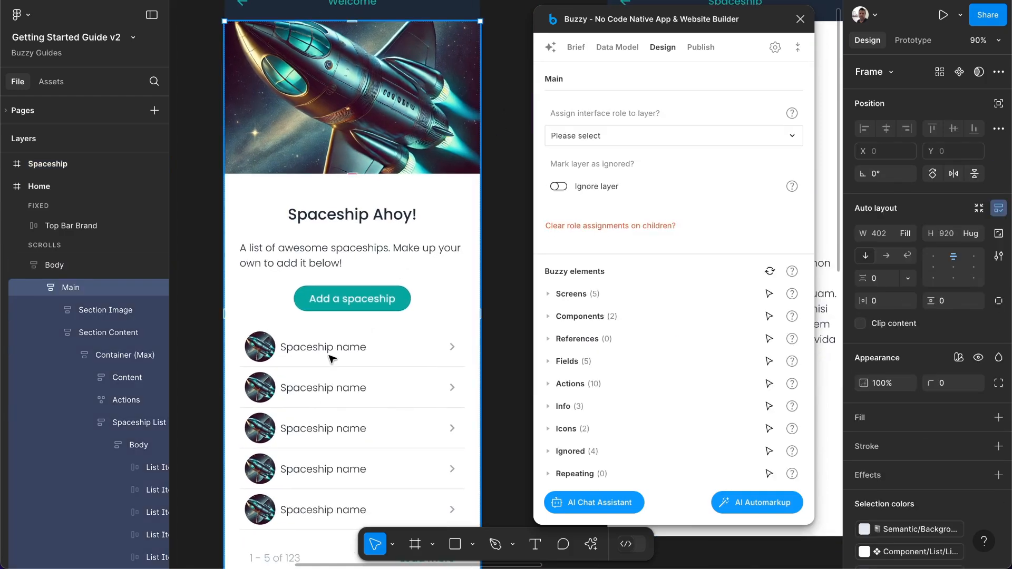
pyautogui.doubleClick(331, 359)
pyautogui.doubleClick(331, 358)
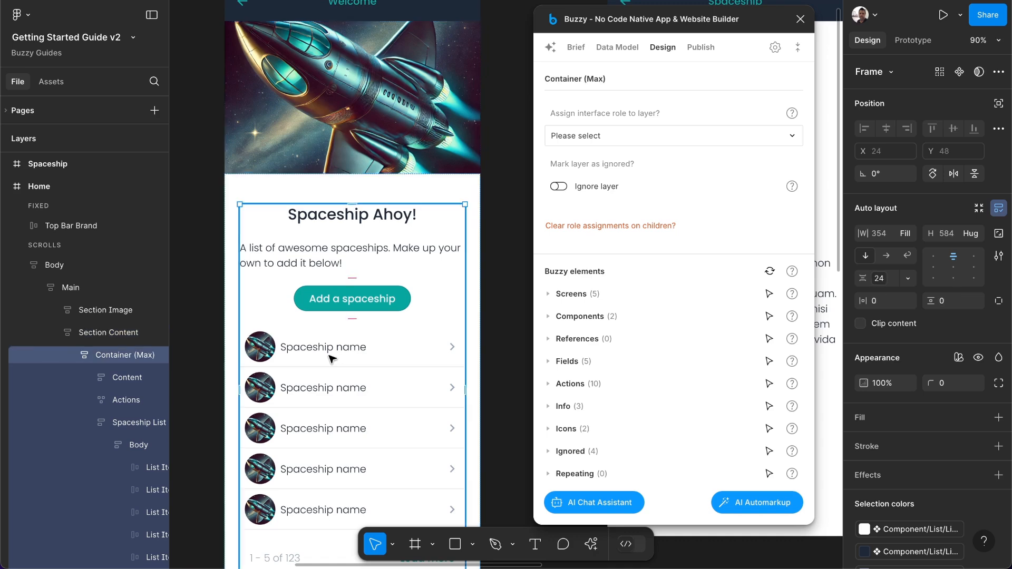
pyautogui.doubleClick(331, 359)
pyautogui.doubleClick(331, 359)
pyautogui.doubleClick(330, 358)
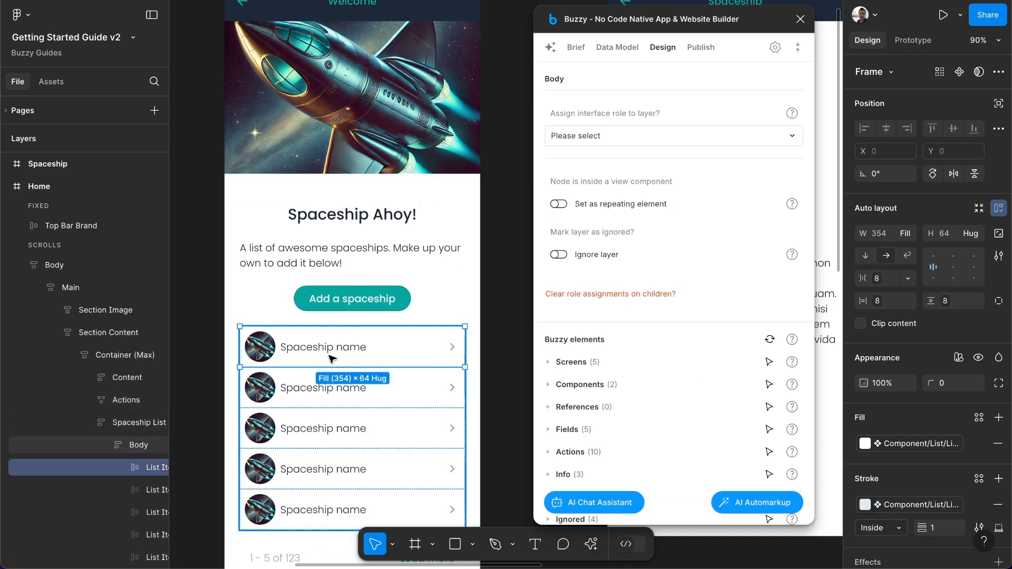
pyautogui.click(636, 144)
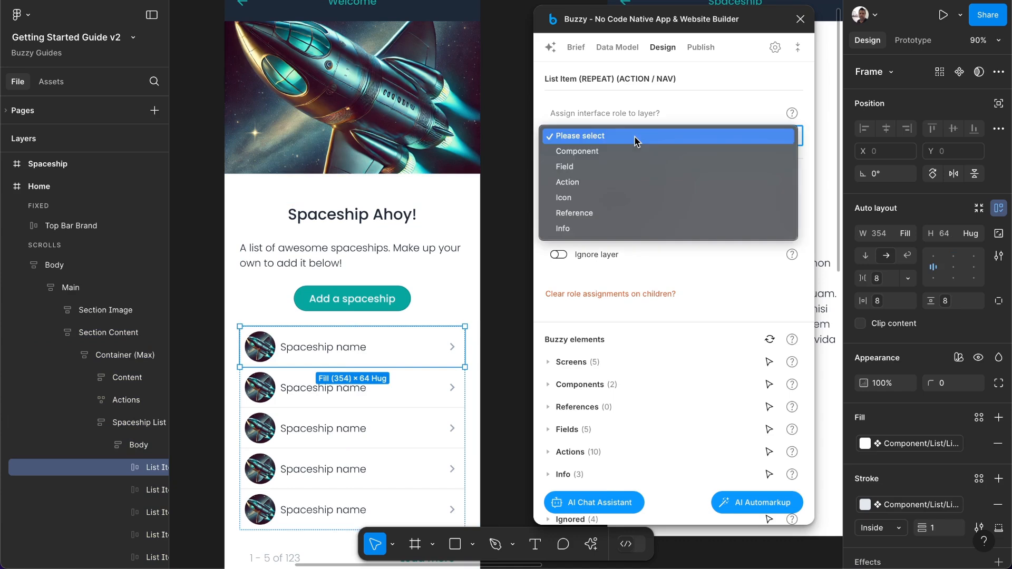
pyautogui.click(594, 183)
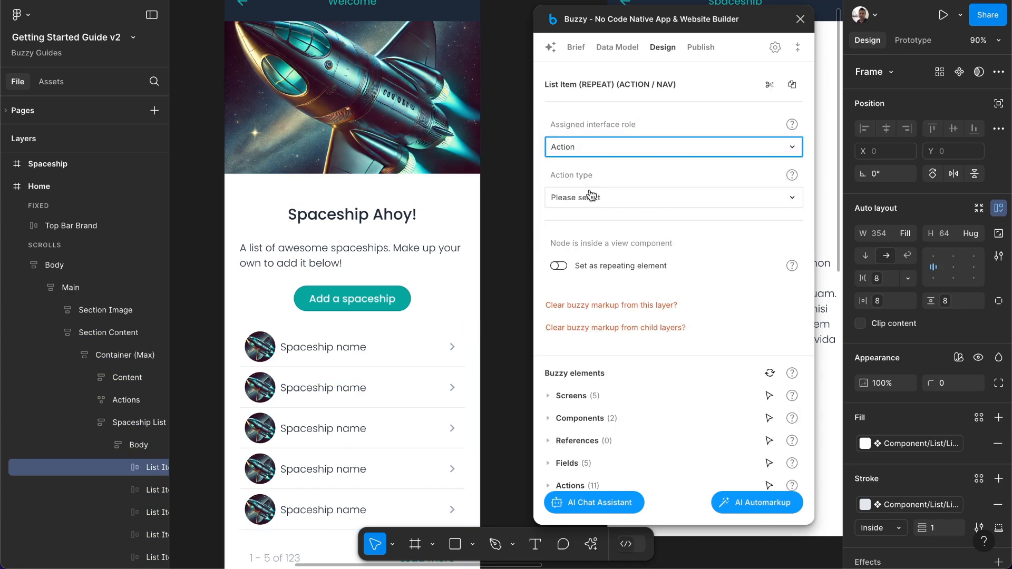
pyautogui.click(588, 198)
pyautogui.click(588, 236)
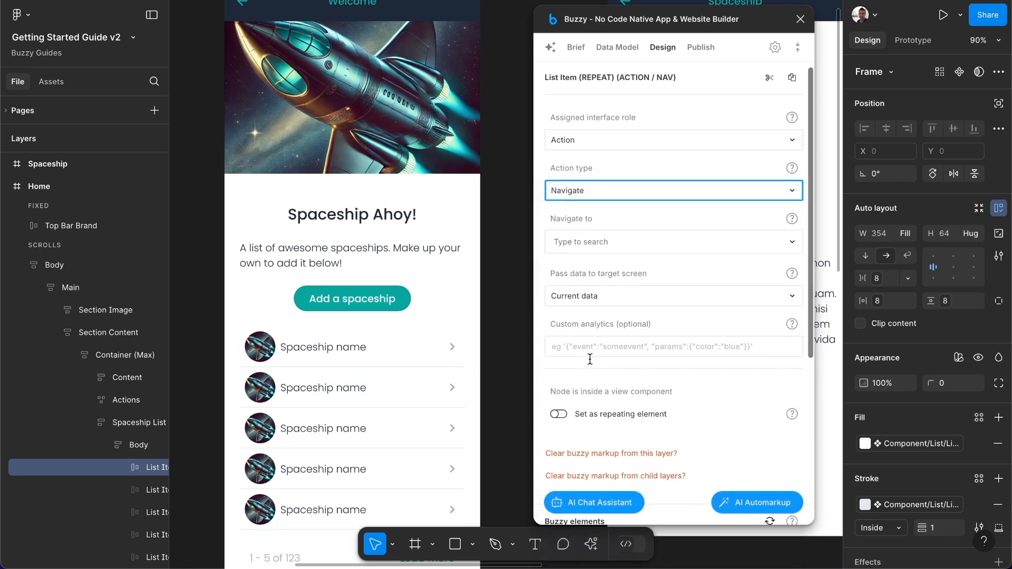
# Point the first List Item's navigation to the Spaceship screen and set the item as a repeating element
pyautogui.click(583, 241)
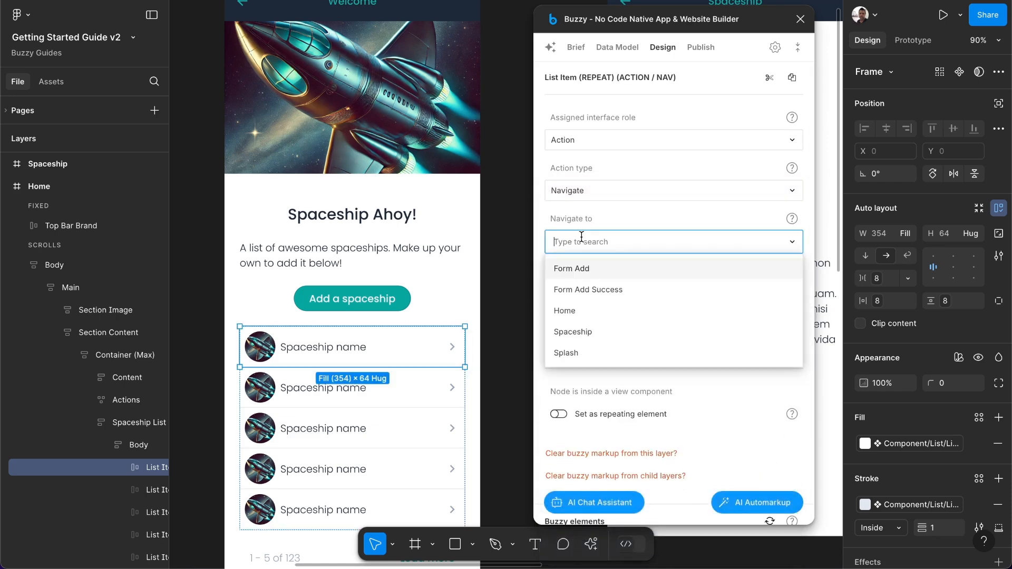
pyautogui.click(571, 332)
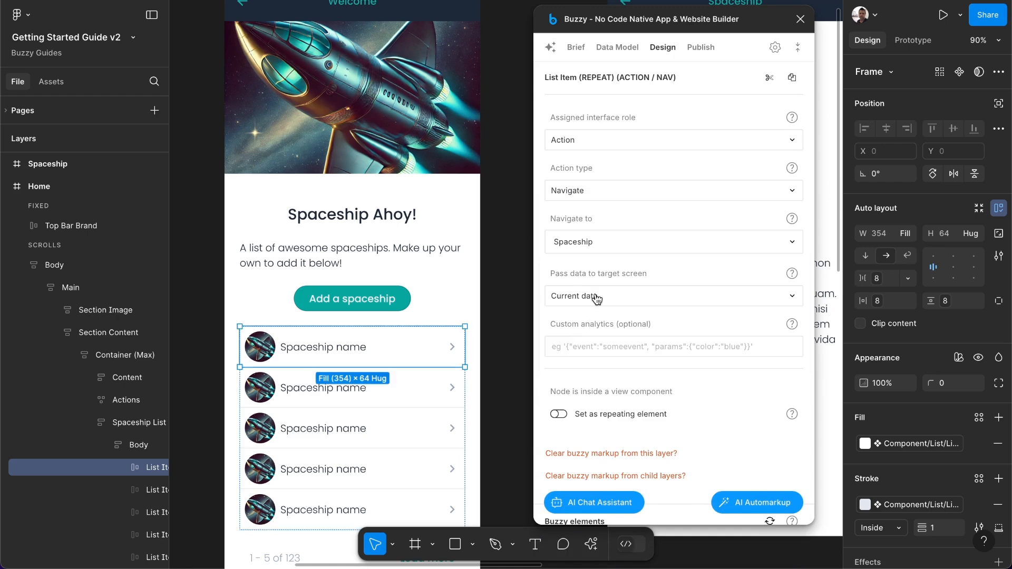
pyautogui.click(582, 420)
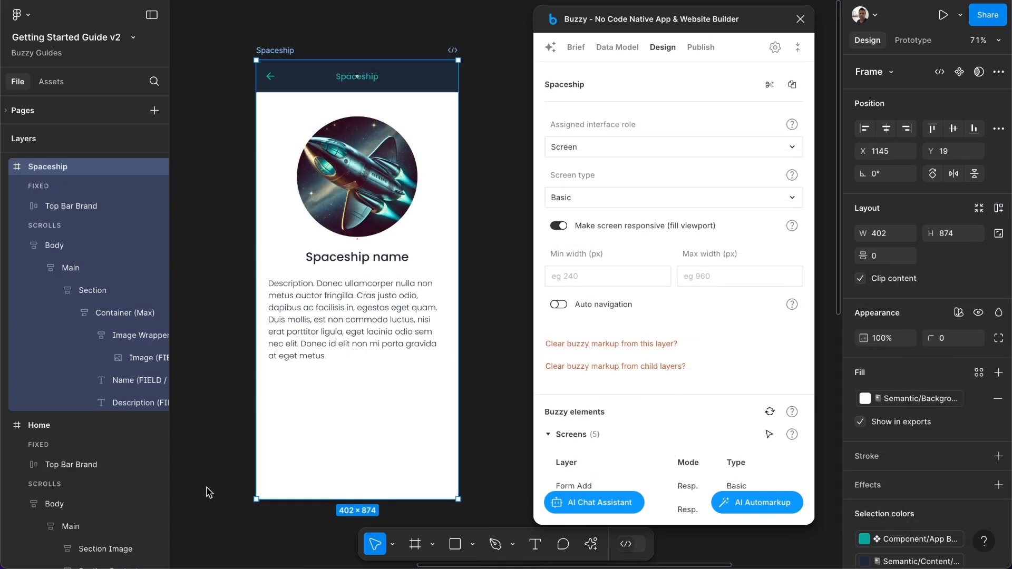
# Mark the Name text on the Spaceship screen as a Field linked to Spaceships / name in Summary mode
pyautogui.click(117, 381)
pyautogui.click(572, 144)
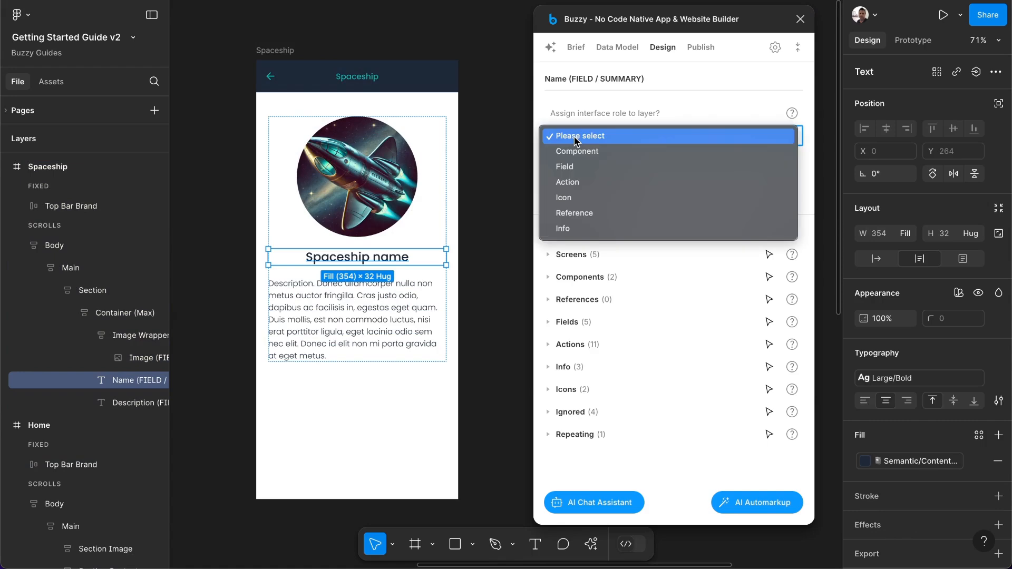
pyautogui.click(574, 167)
pyautogui.click(587, 197)
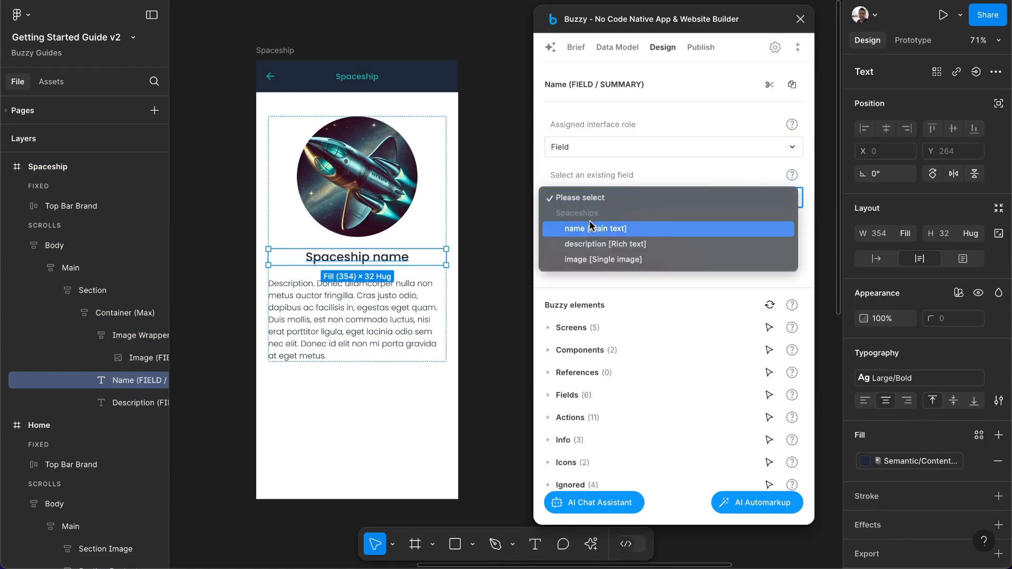
pyautogui.click(590, 228)
pyautogui.click(606, 271)
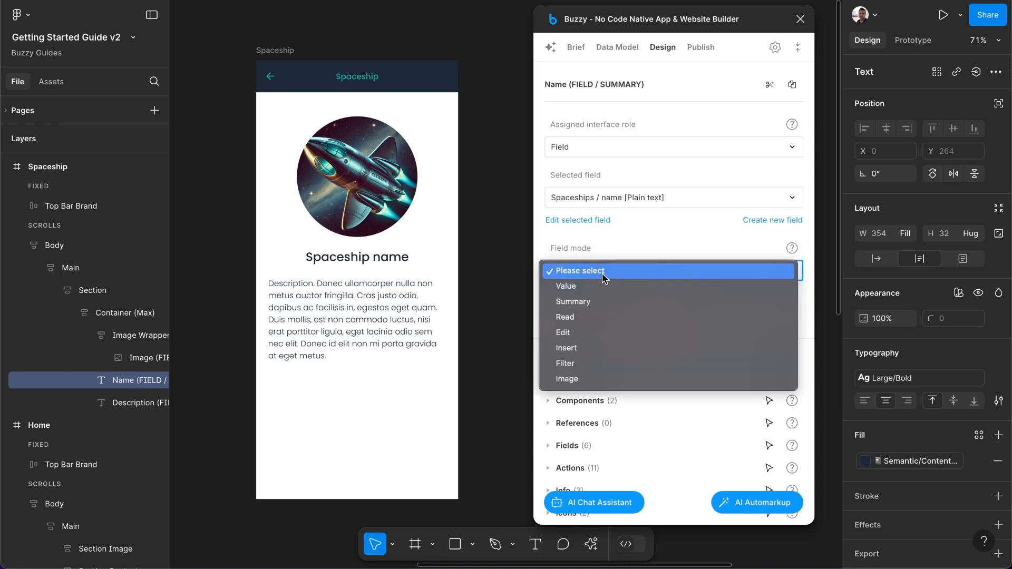
pyautogui.click(594, 301)
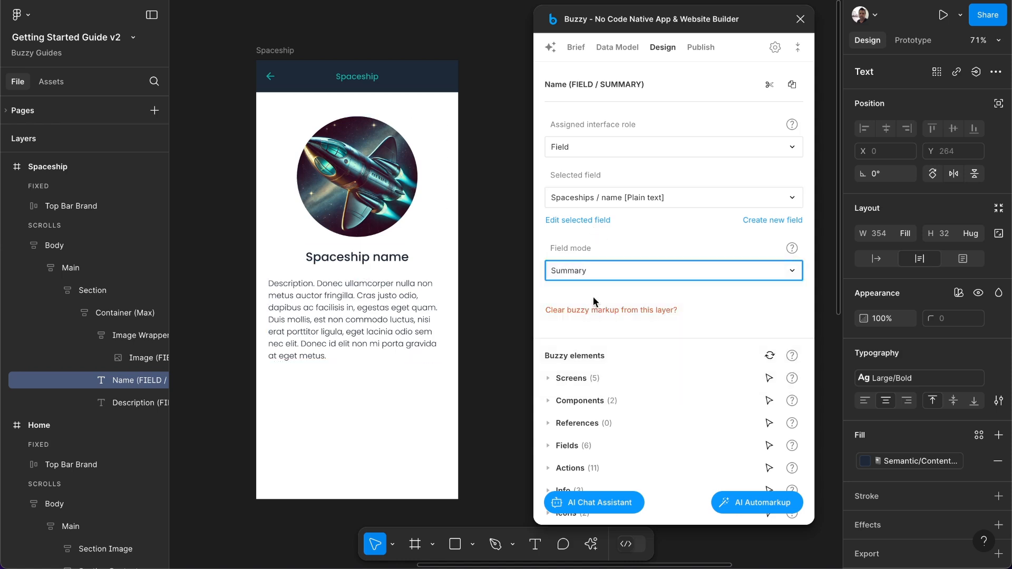
# Mark the Image layer on the Spaceship screen as a Field linked to Spaceships / image in Summary mode
pyautogui.click(125, 359)
pyautogui.click(578, 136)
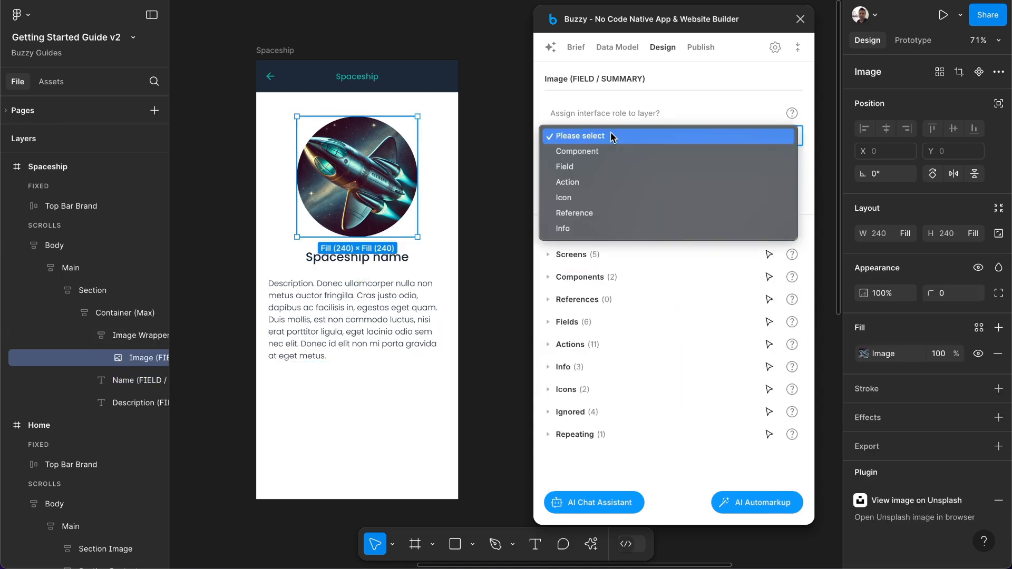
pyautogui.click(577, 167)
pyautogui.click(603, 198)
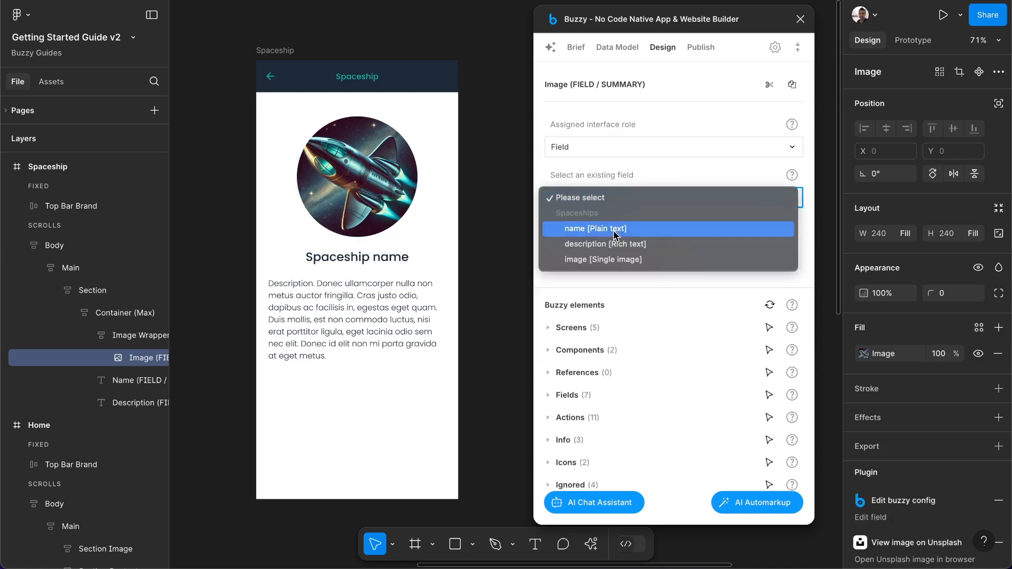
pyautogui.click(605, 257)
pyautogui.click(587, 271)
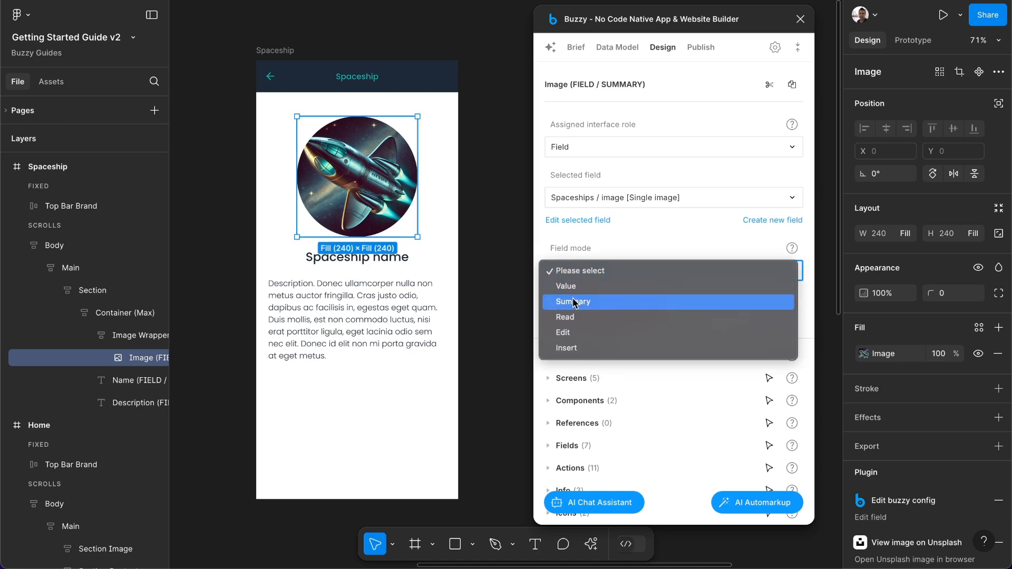
pyautogui.click(583, 300)
# Mark the Description text on the Spaceship screen as a Field linked to Spaceships / description in Summary mode
pyautogui.click(350, 319)
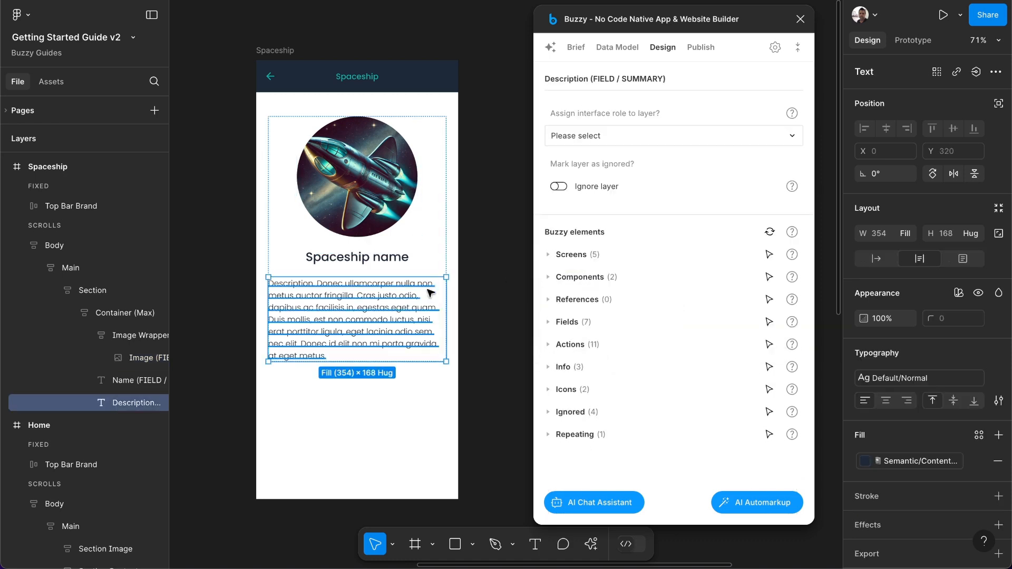
pyautogui.click(594, 138)
pyautogui.click(565, 167)
pyautogui.click(581, 196)
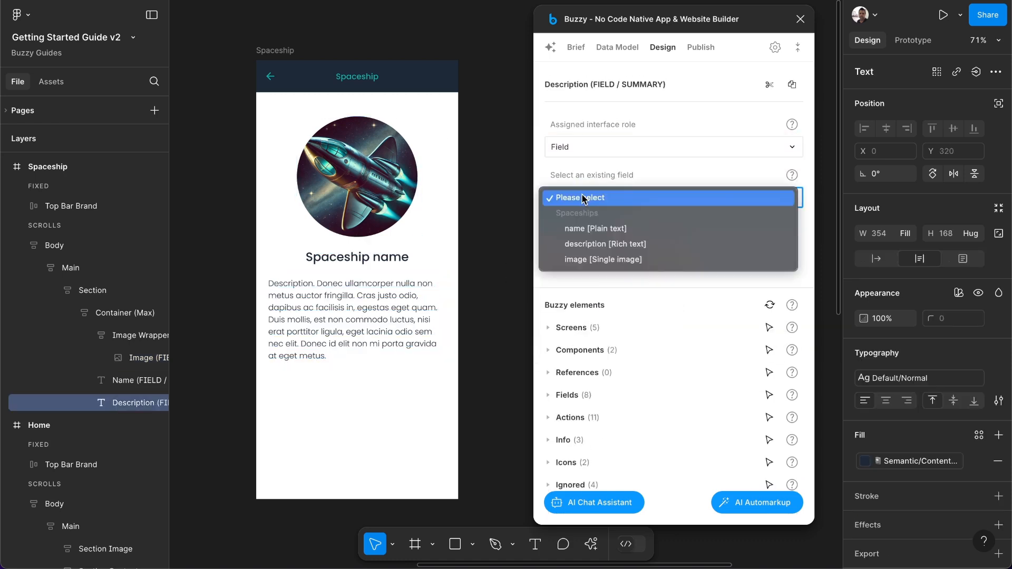
pyautogui.click(604, 244)
pyautogui.click(582, 277)
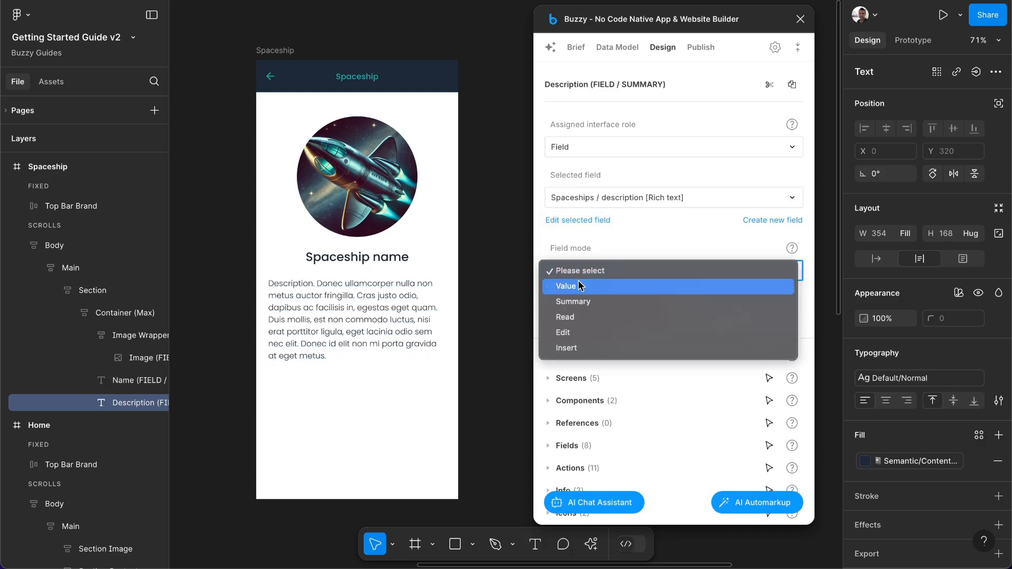
pyautogui.click(571, 294)
pyautogui.click(502, 276)
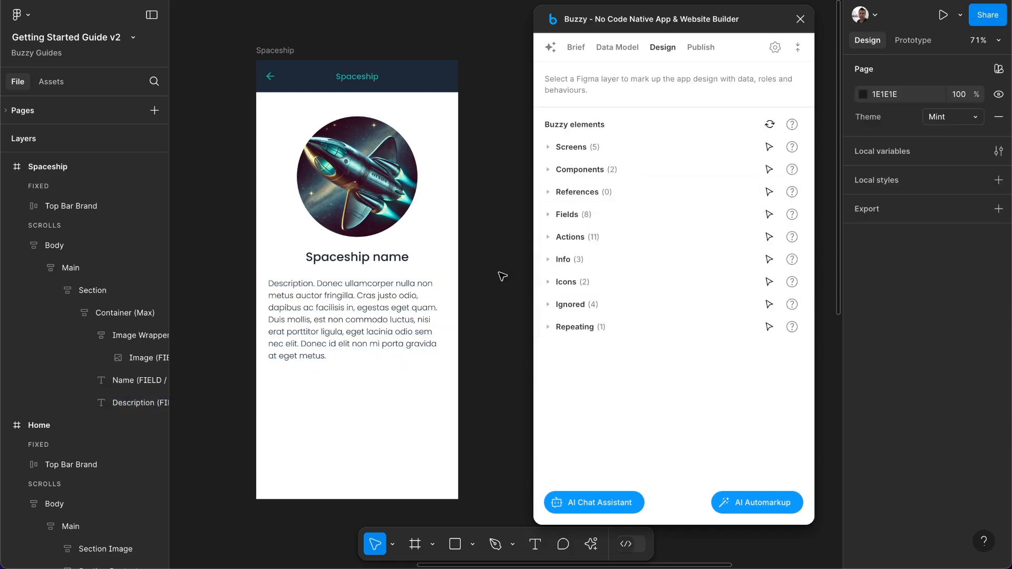
# Publish the marked-up design and enter the Demo 4 app from its splash screen
pyautogui.click(701, 48)
pyautogui.click(612, 133)
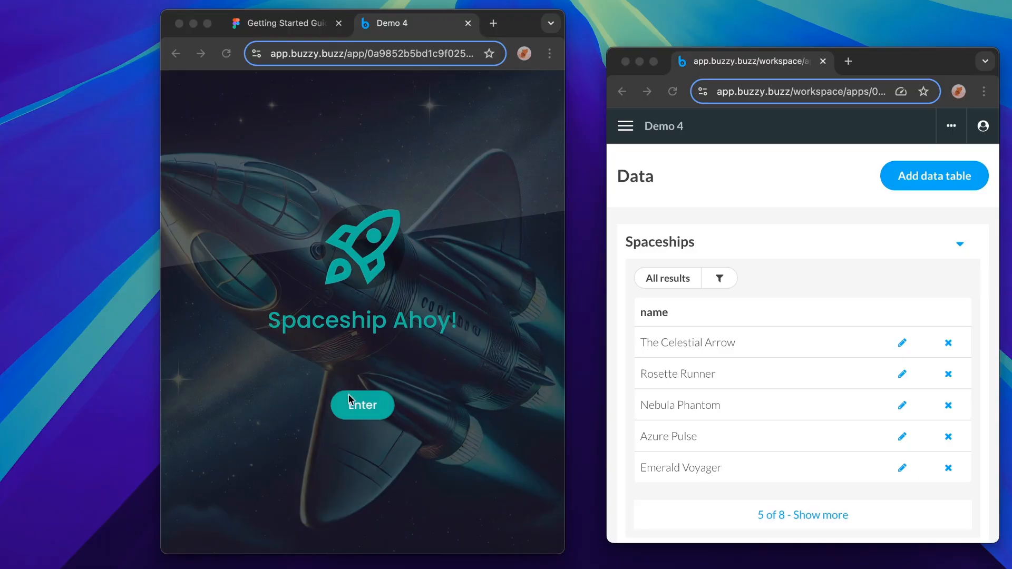
pyautogui.click(362, 407)
pyautogui.click(361, 407)
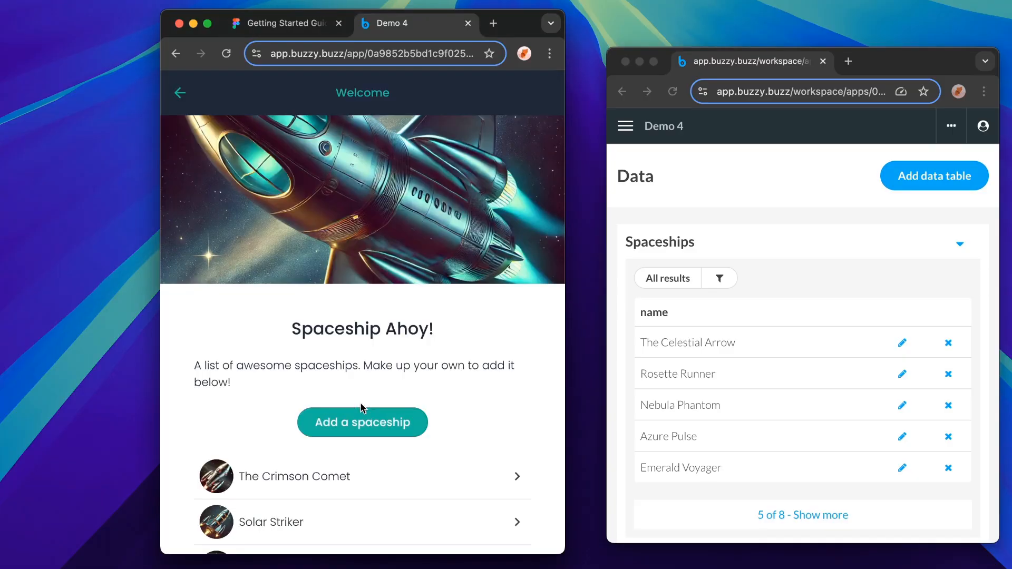
# Test the list navigation by opening The Crimson Comet, Solar Striker and Emerald Voyager, returning to the list after each
pyautogui.scroll(-5, 361, 407)
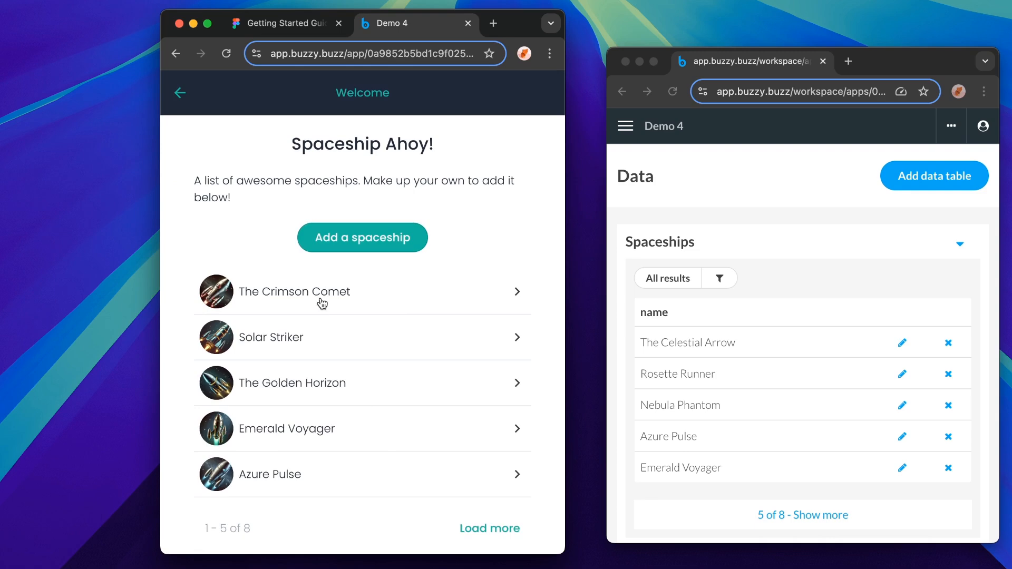
pyautogui.click(322, 304)
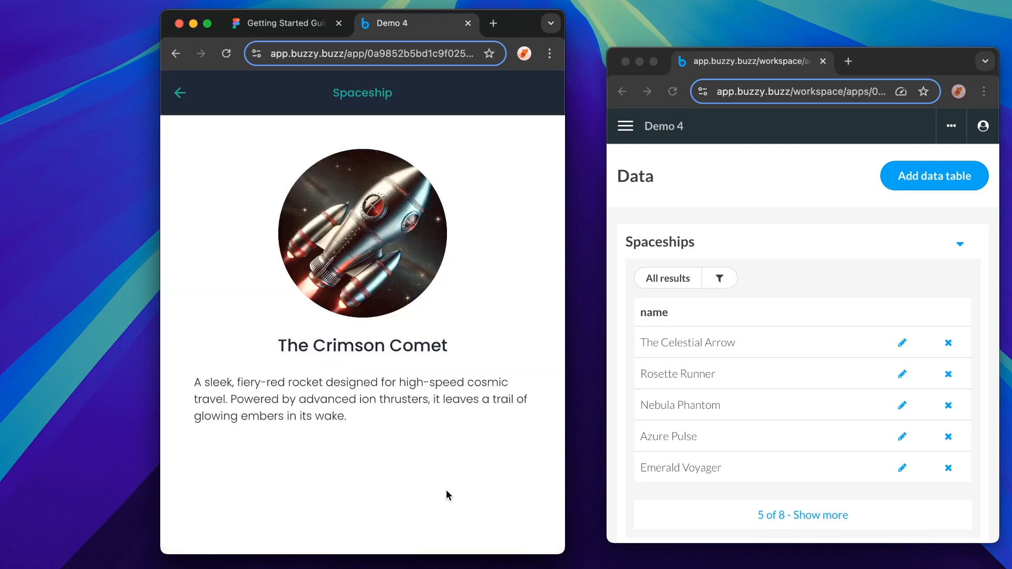
pyautogui.click(179, 94)
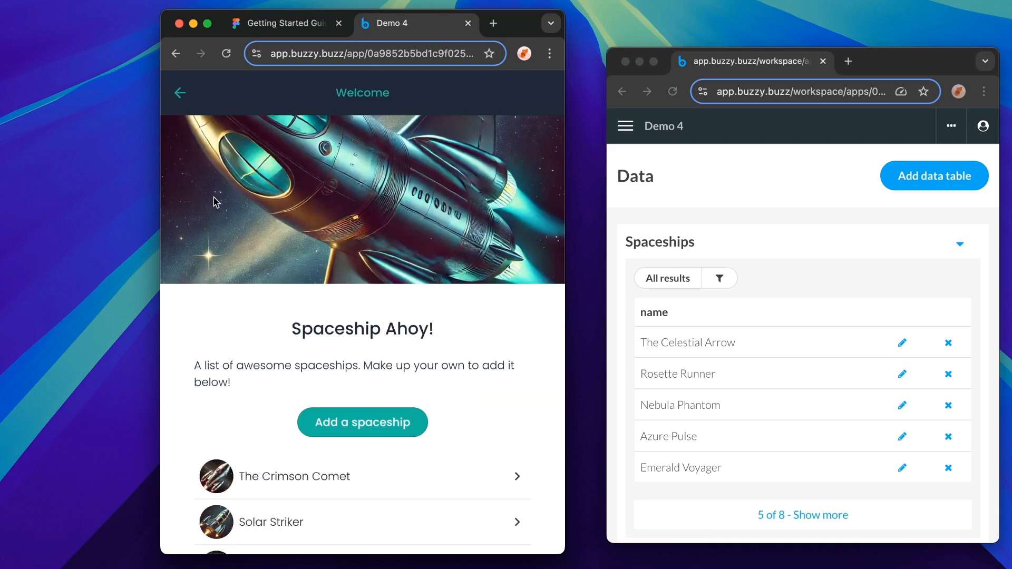
pyautogui.scroll(-3, 266, 464)
pyautogui.click(266, 423)
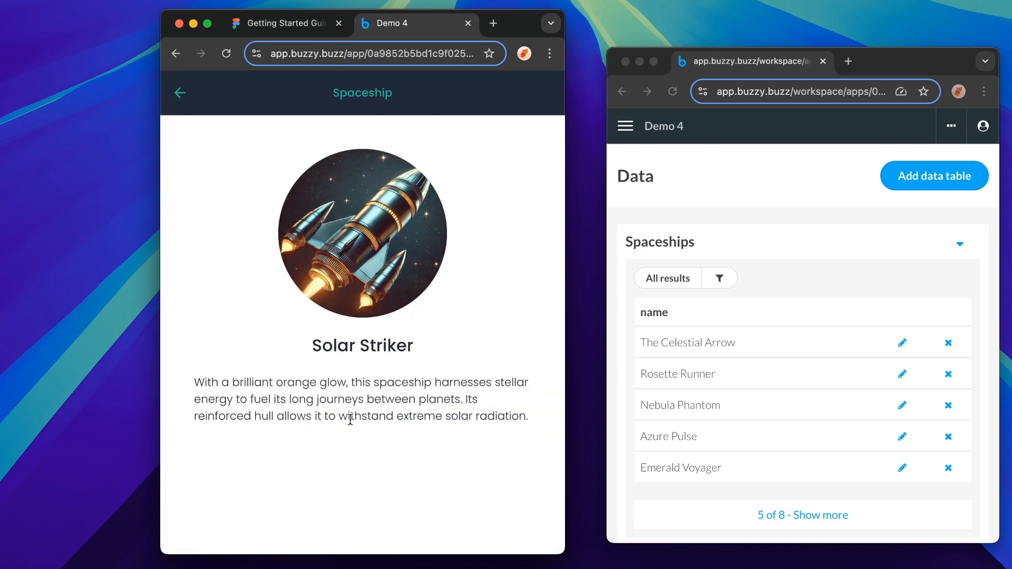
pyautogui.click(178, 96)
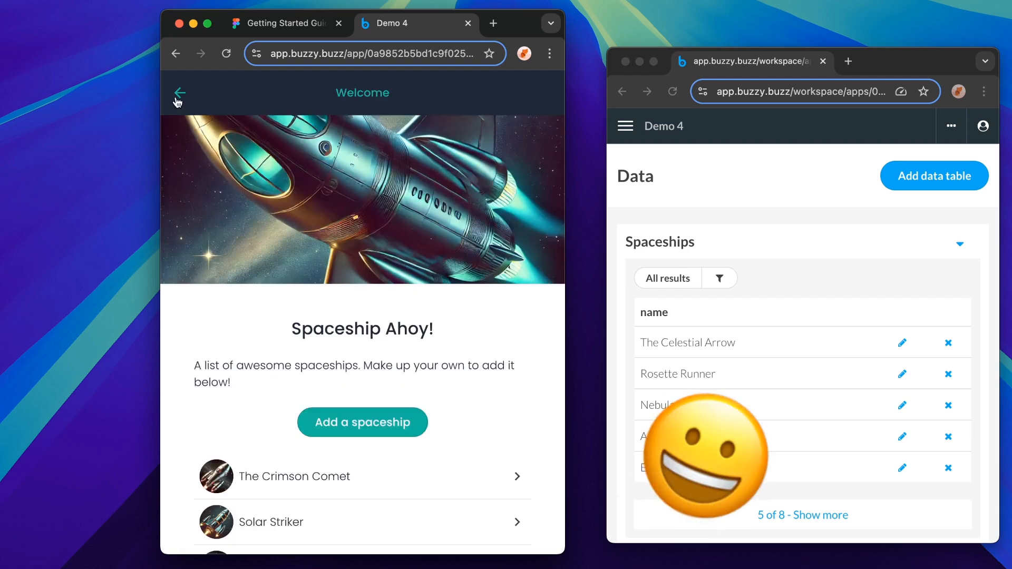
pyautogui.scroll(-5, 259, 412)
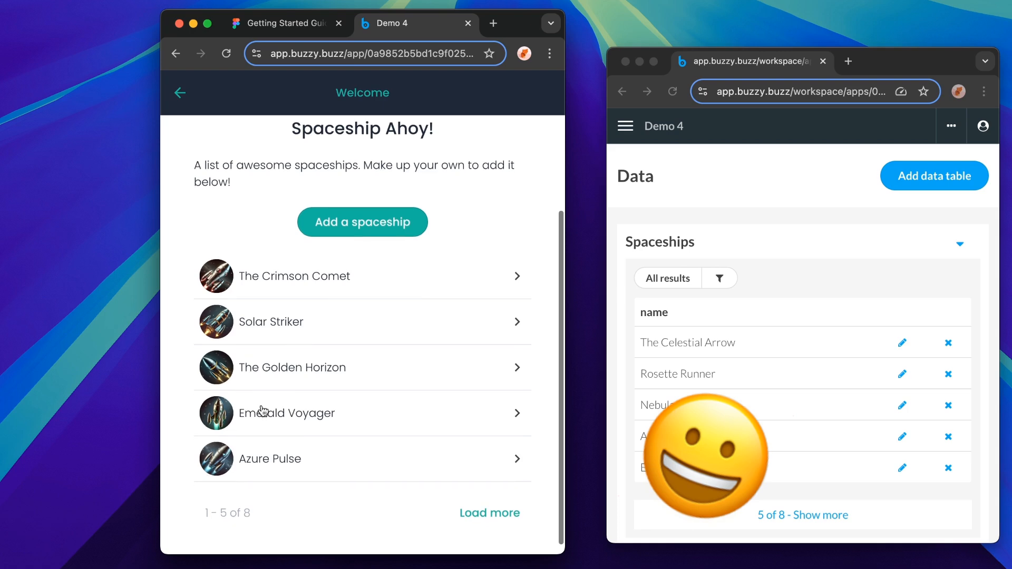
pyautogui.click(262, 411)
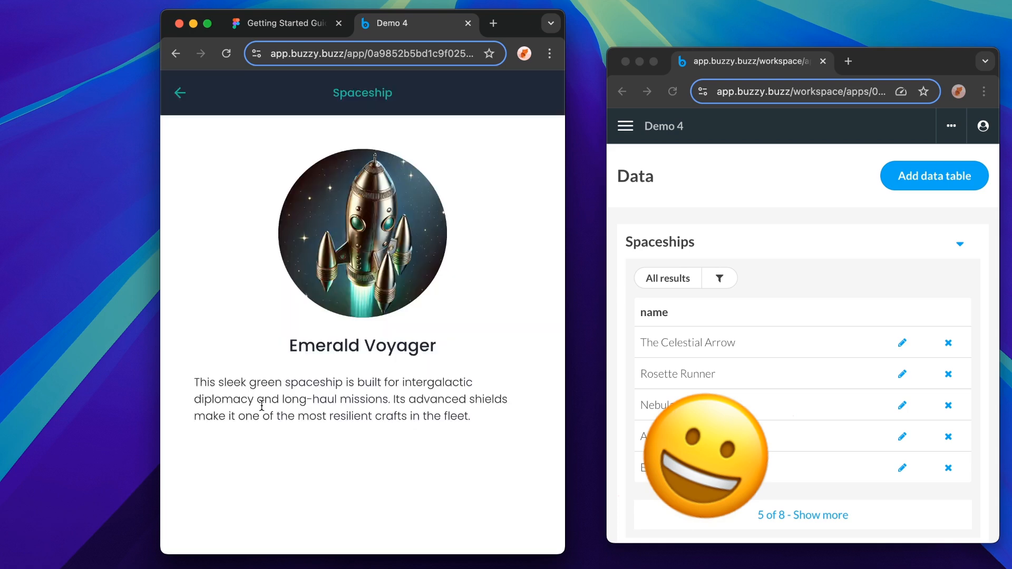
pyautogui.click(180, 93)
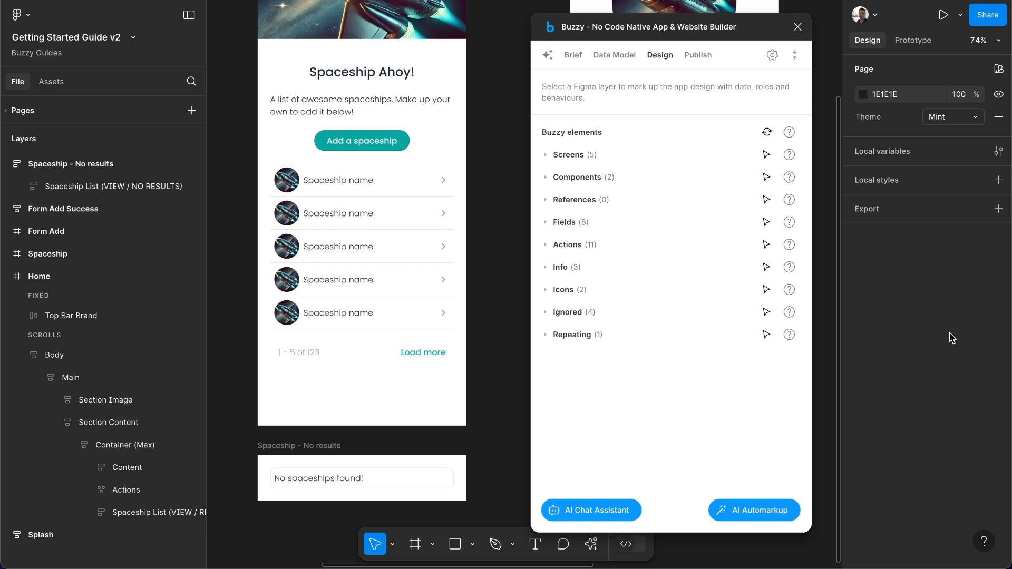
# Review the Spaceship List results view, and assign the Spaceship List (VIEW / NO RESULTS) layer the Component role with type View
pyautogui.click(128, 512)
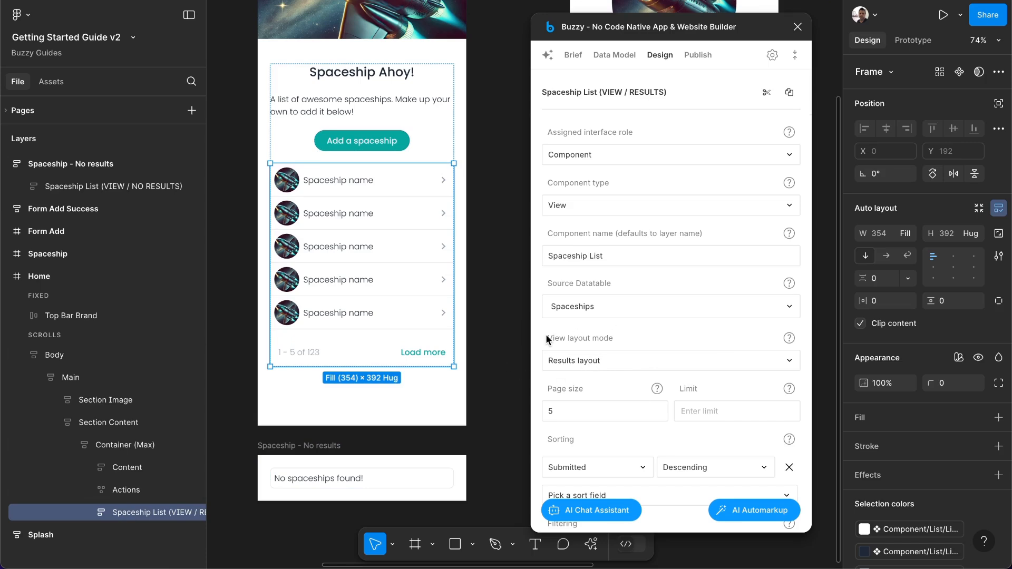
pyautogui.click(357, 480)
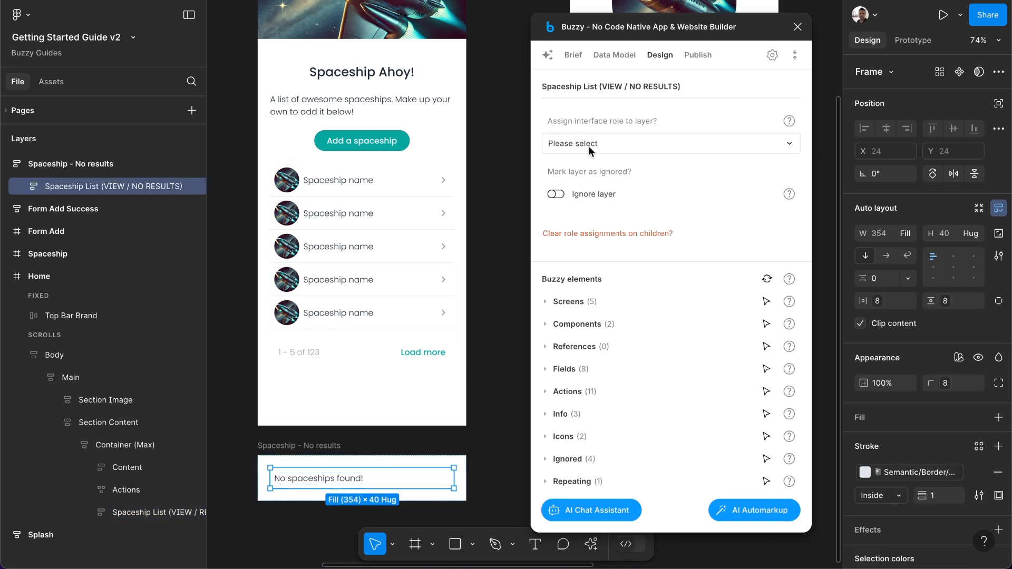
pyautogui.click(589, 150)
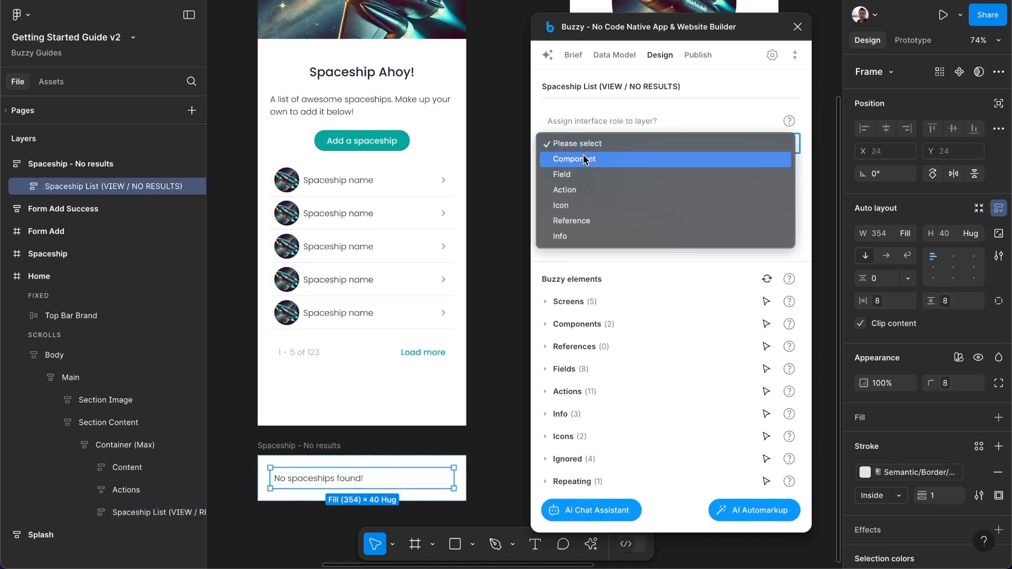
pyautogui.click(575, 159)
pyautogui.click(574, 203)
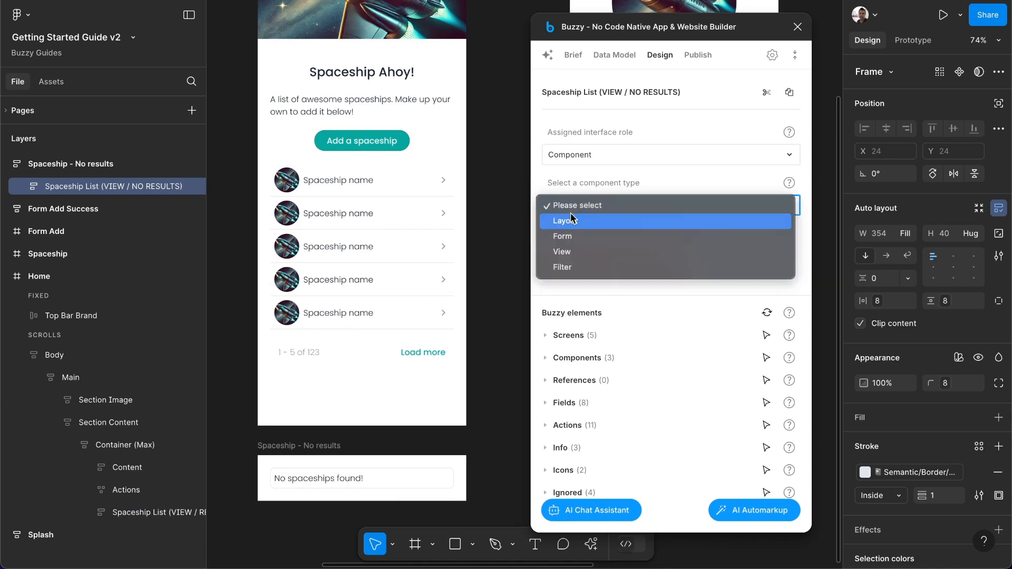
pyautogui.click(562, 251)
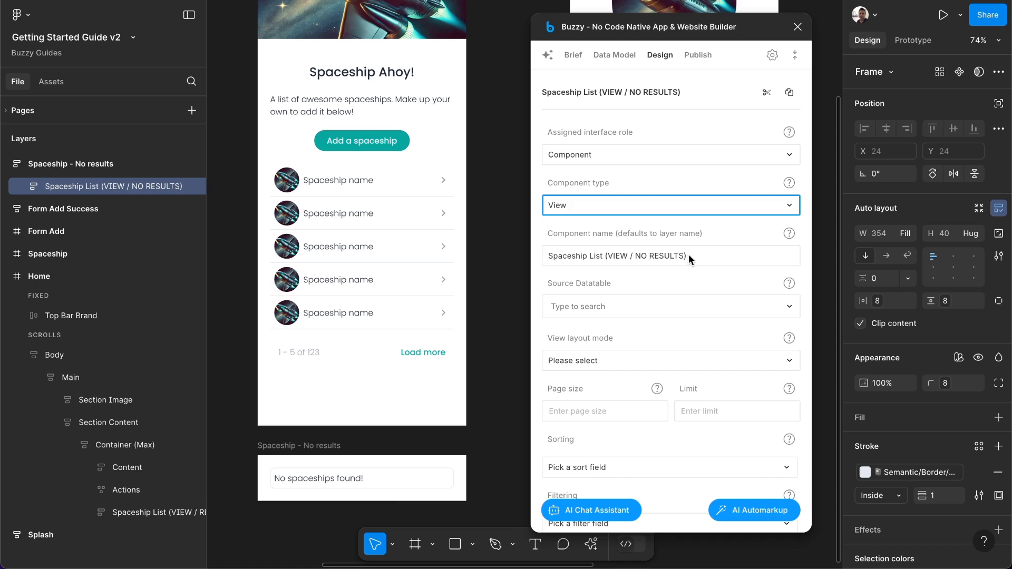
# Name the no-results view component Spaceship List, set its source datatable to Spaceships and its view layout mode to No results layout
pyautogui.click(601, 257)
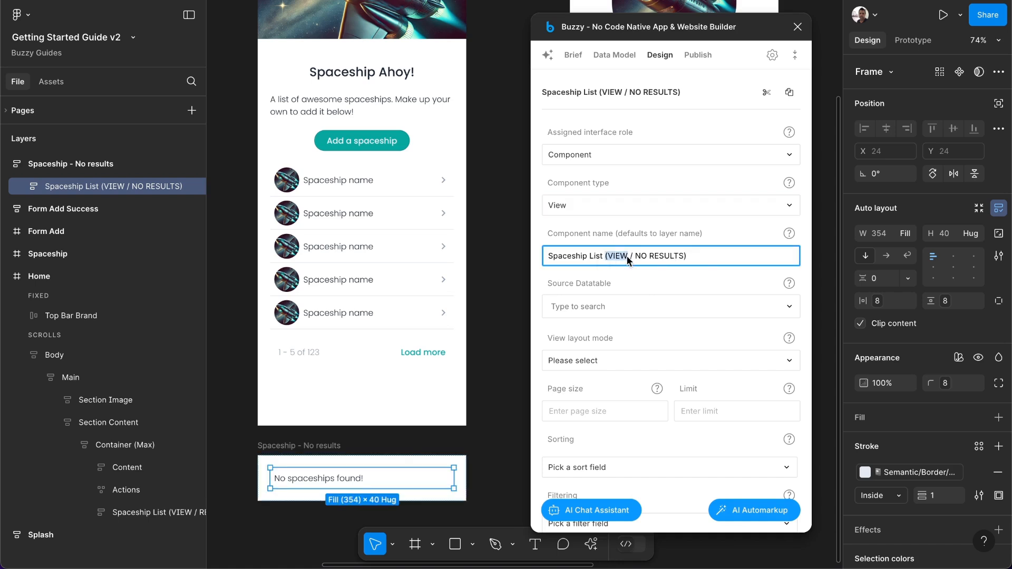
pyautogui.press('BackSpace')
pyautogui.click(612, 306)
pyautogui.click(583, 334)
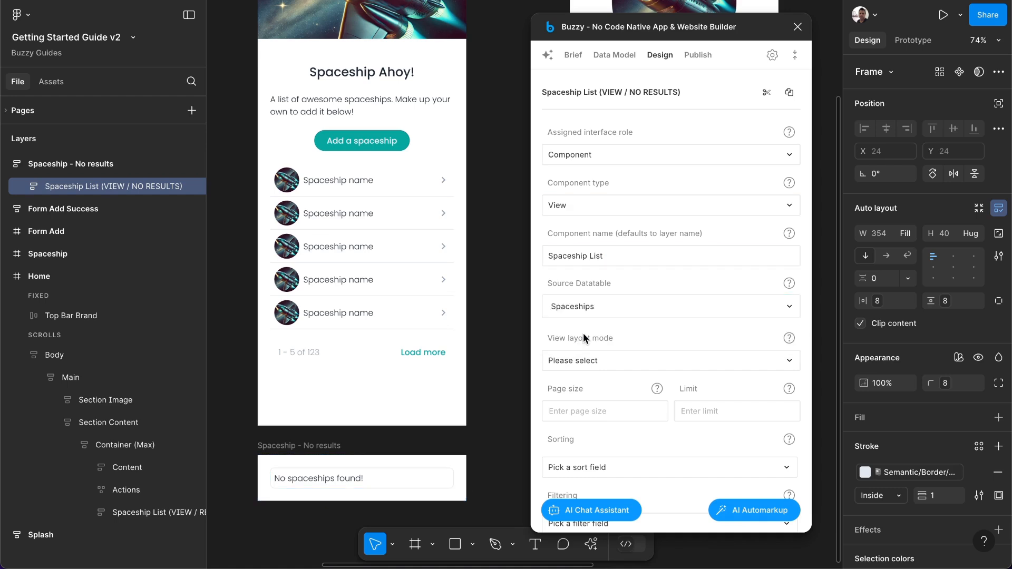
pyautogui.click(584, 360)
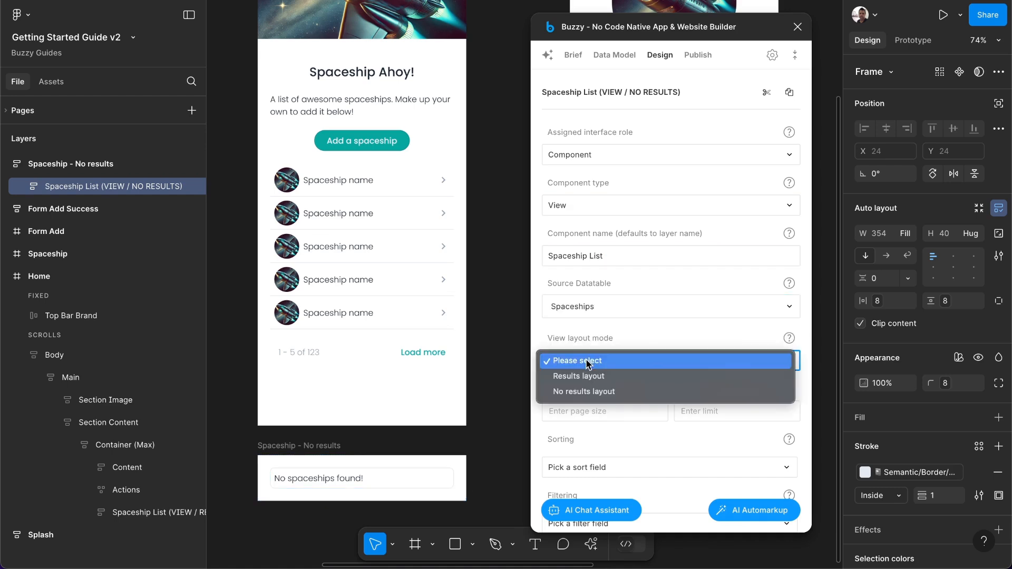
pyautogui.click(581, 392)
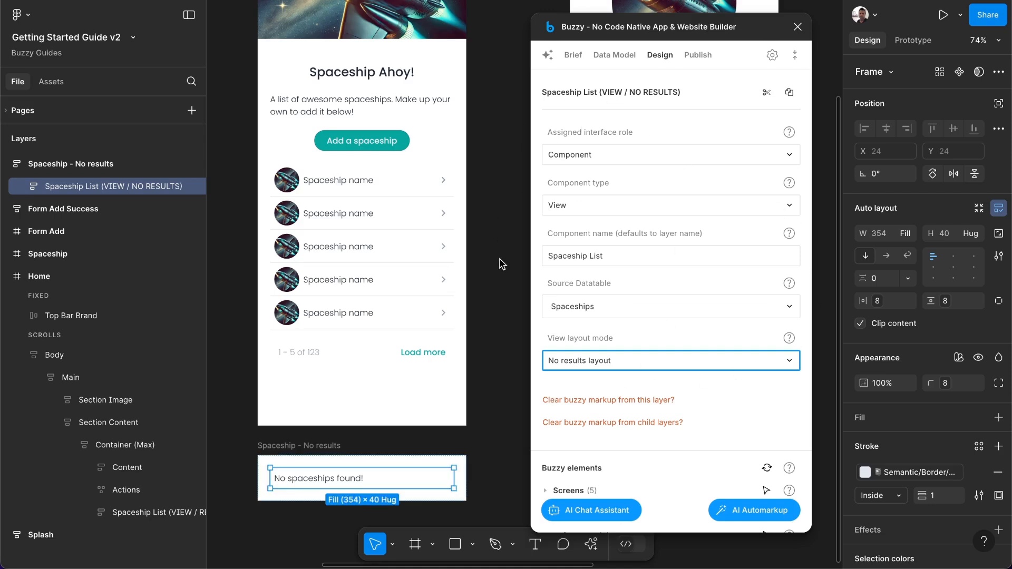
# Move the no-results view into the Home screen's Container (Max) directly below the results view, and compare the markup of both views
pyautogui.moveTo(331, 479); pyautogui.dragTo(362, 379)
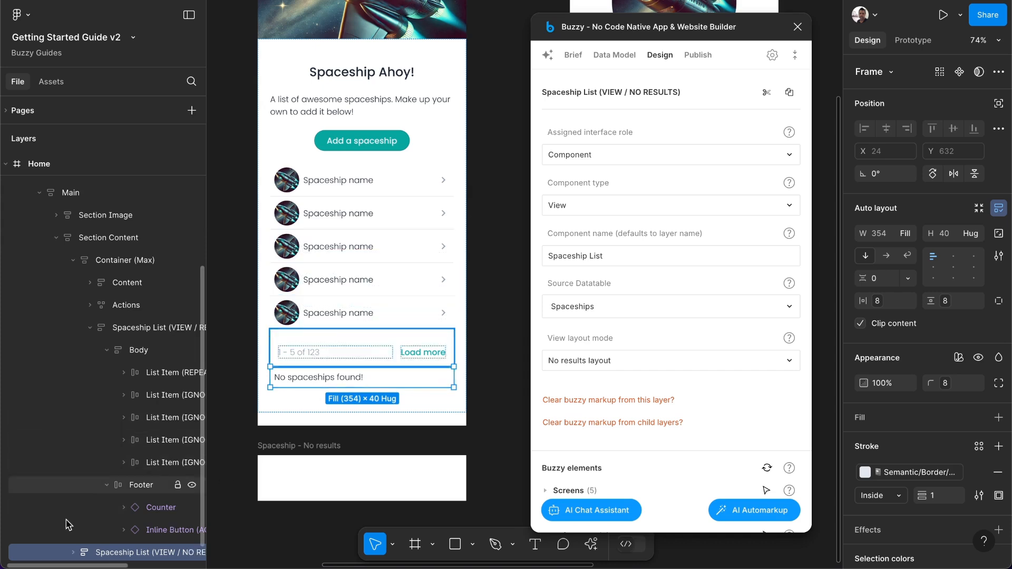
pyautogui.click(89, 328)
pyautogui.moveTo(96, 352); pyautogui.dragTo(118, 344)
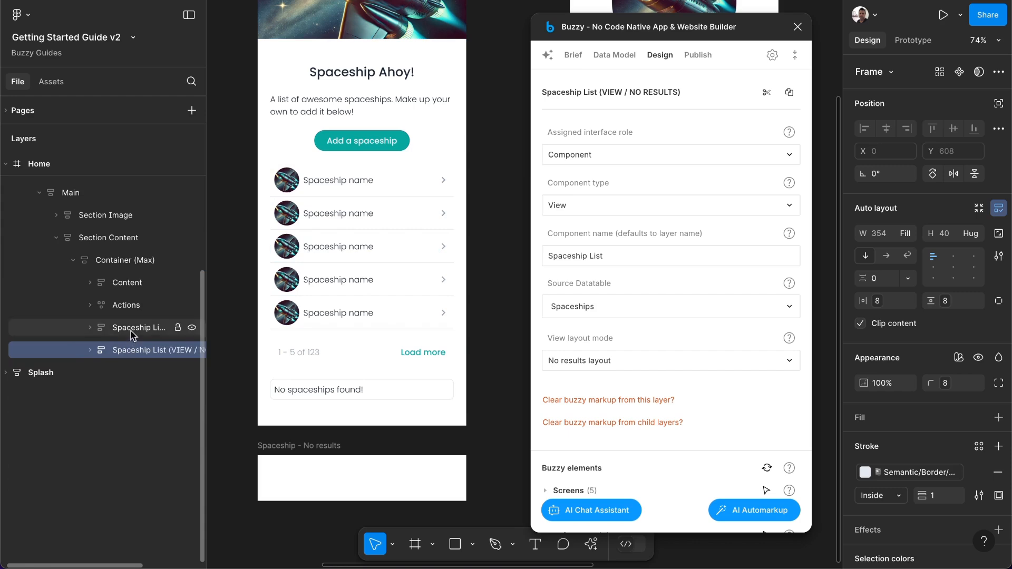
pyautogui.click(132, 328)
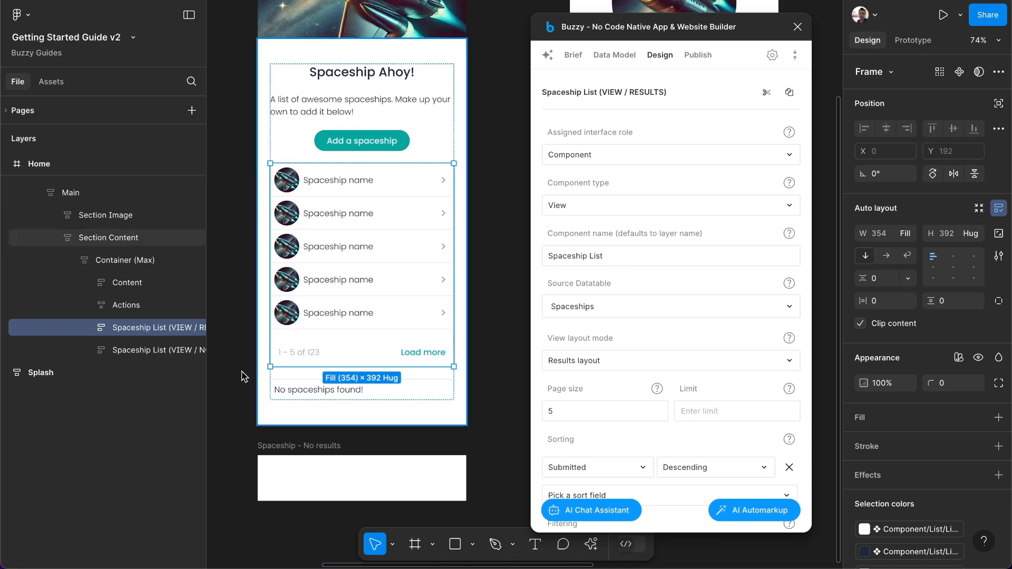
pyautogui.click(141, 351)
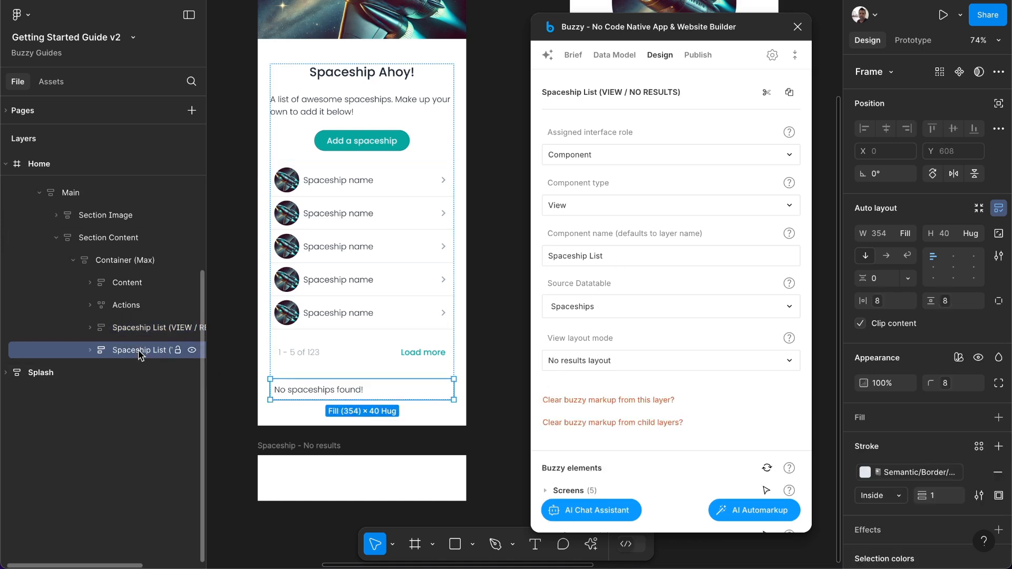
pyautogui.click(511, 238)
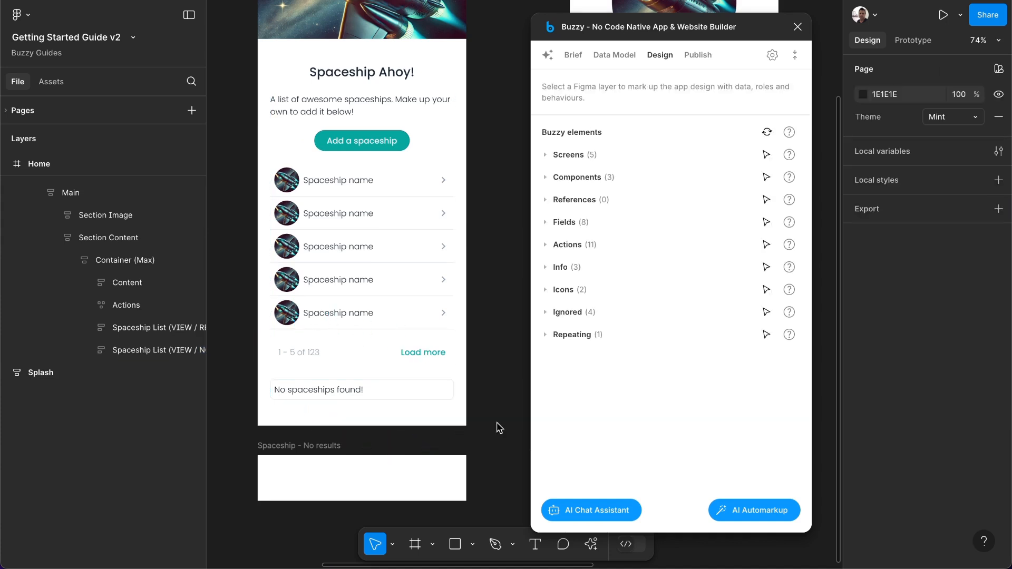
# Publish the updated design and check the spaceship list on the Welcome screen of the Demo 4 app
pyautogui.click(694, 53)
pyautogui.click(609, 150)
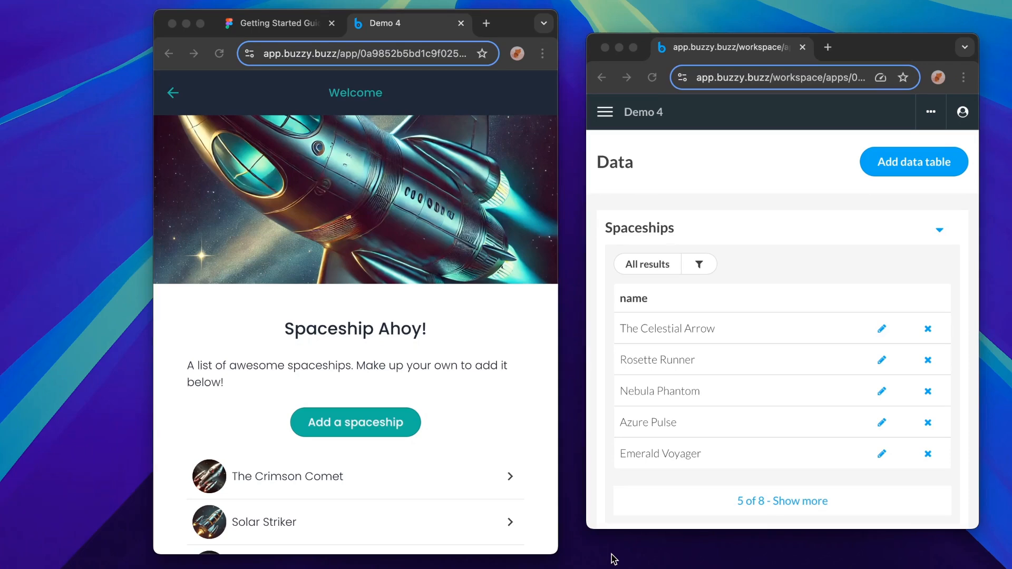
pyautogui.scroll(-3, 479, 531)
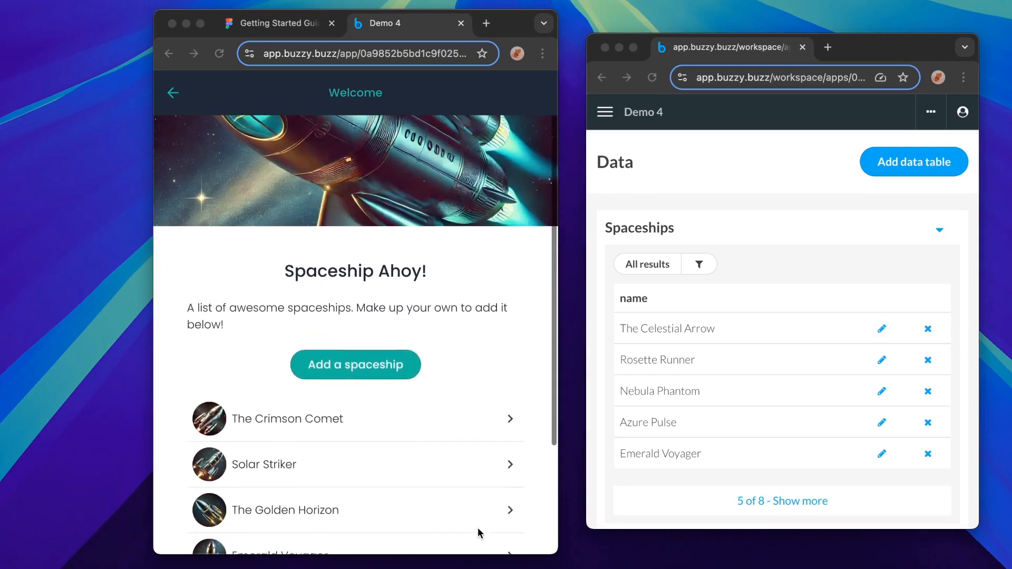
pyautogui.scroll(3, 478, 528)
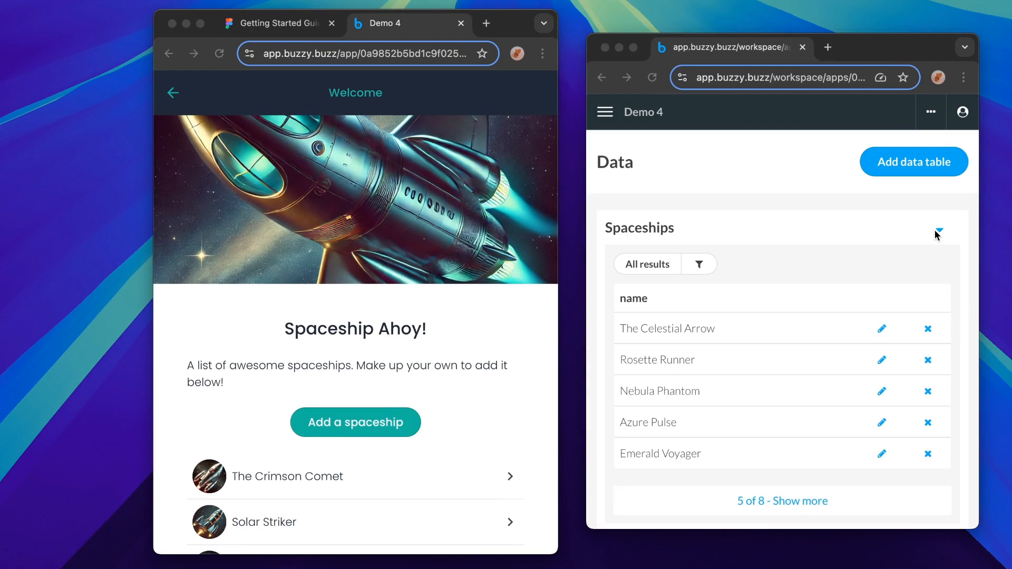
# Clear all data from the Spaceships data table in the Demo 4 workspace to test the no-results view
pyautogui.click(937, 235)
pyautogui.click(943, 234)
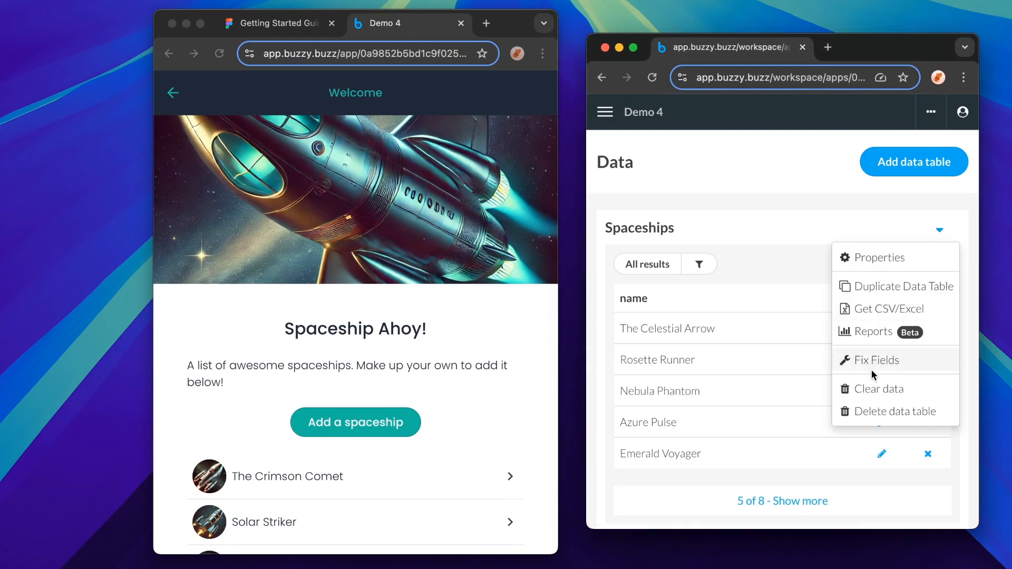
pyautogui.click(874, 389)
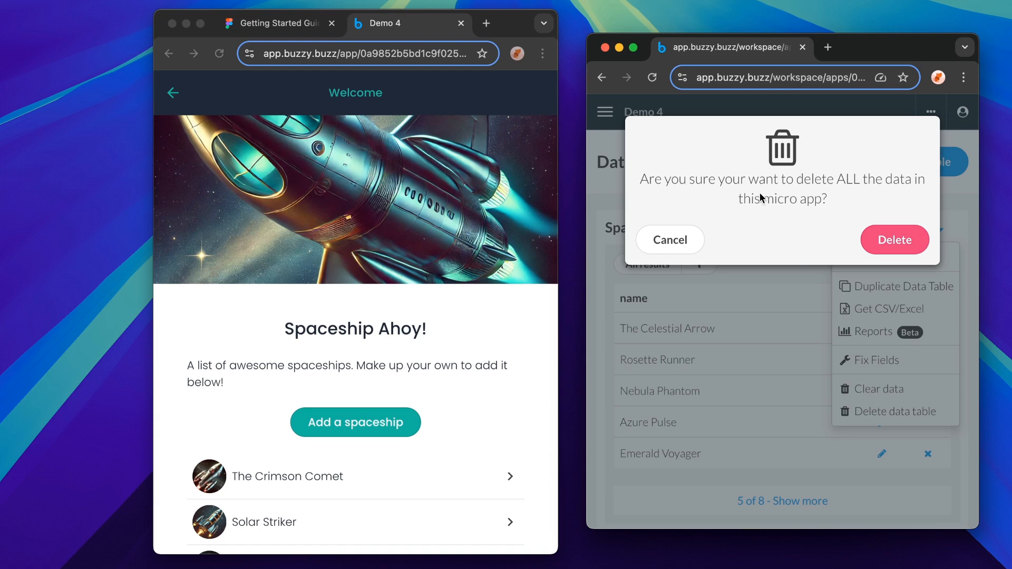
pyautogui.click(894, 244)
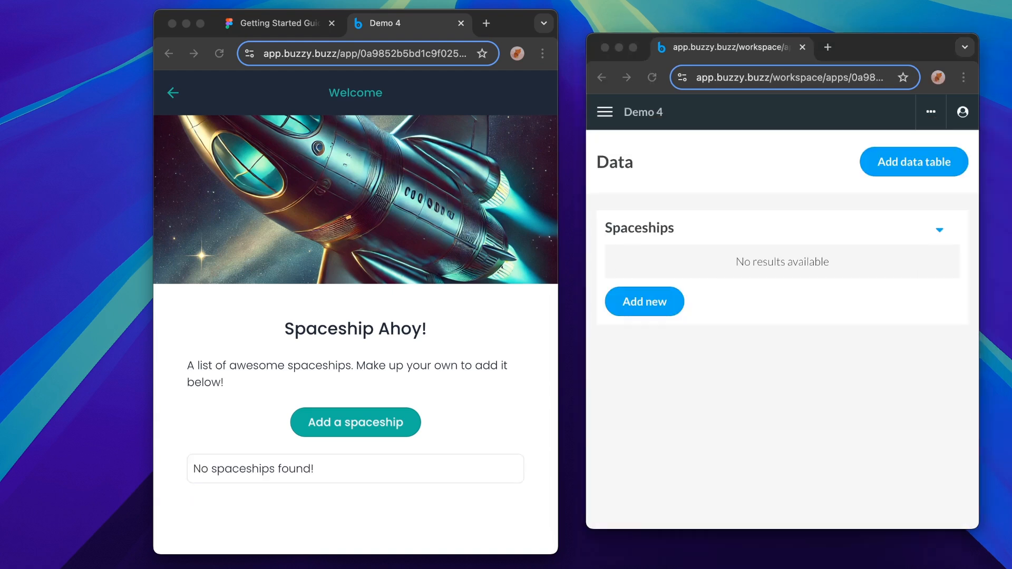